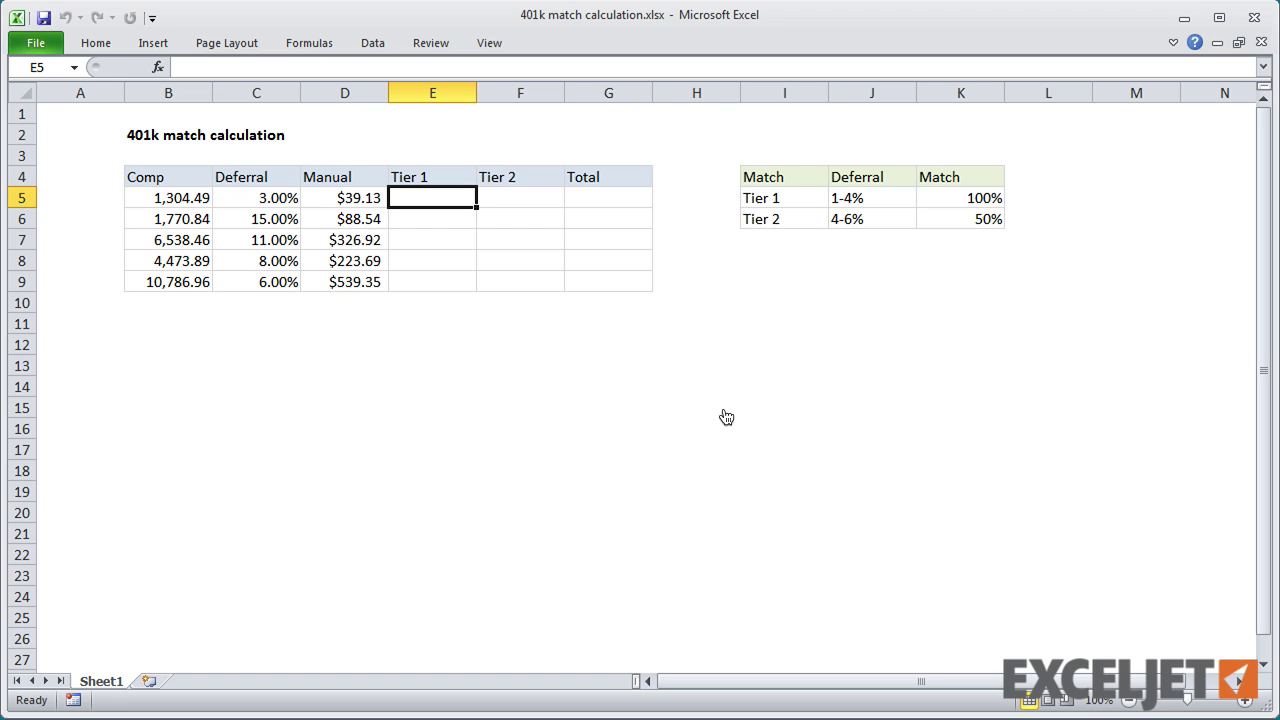
Enter =IF(C5<=4%,C5*B5) in Tier 1 cell E5 and copy it down through E9.
{"action": "type", "text": "=IF("}
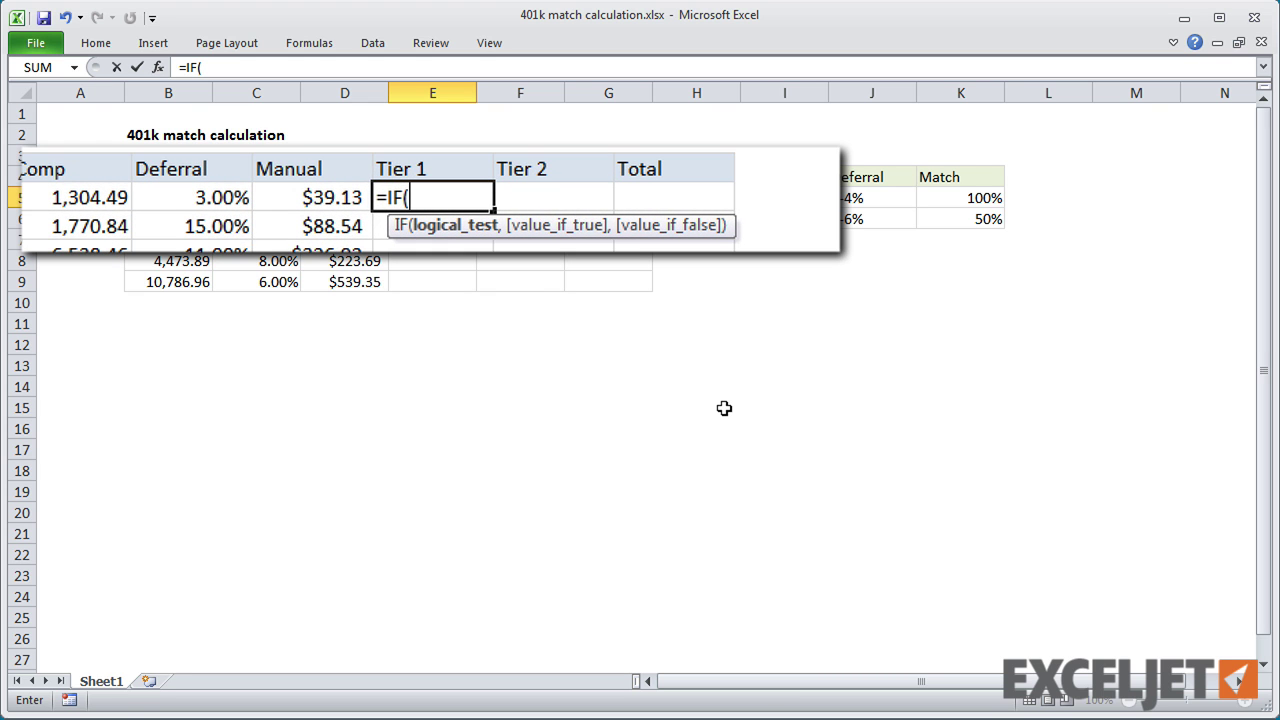
{"action": "type", "text": "C5<"}
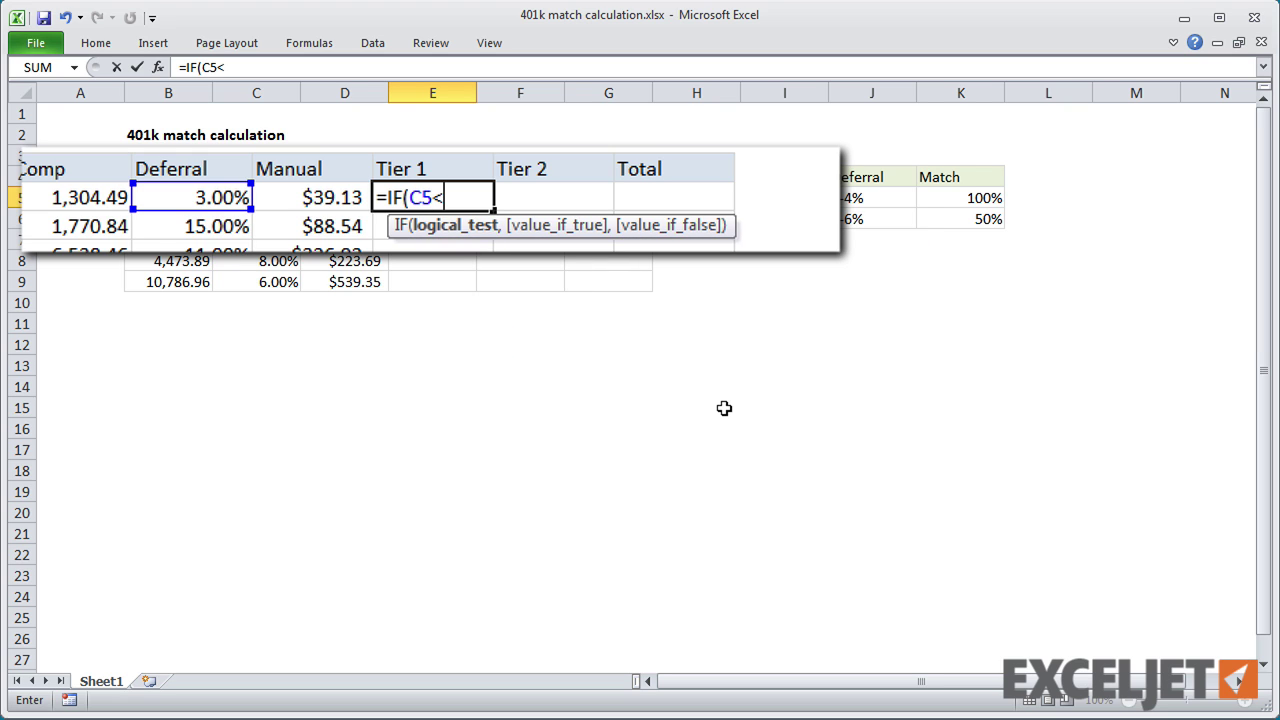
{"action": "type", "text": "=4%,"}
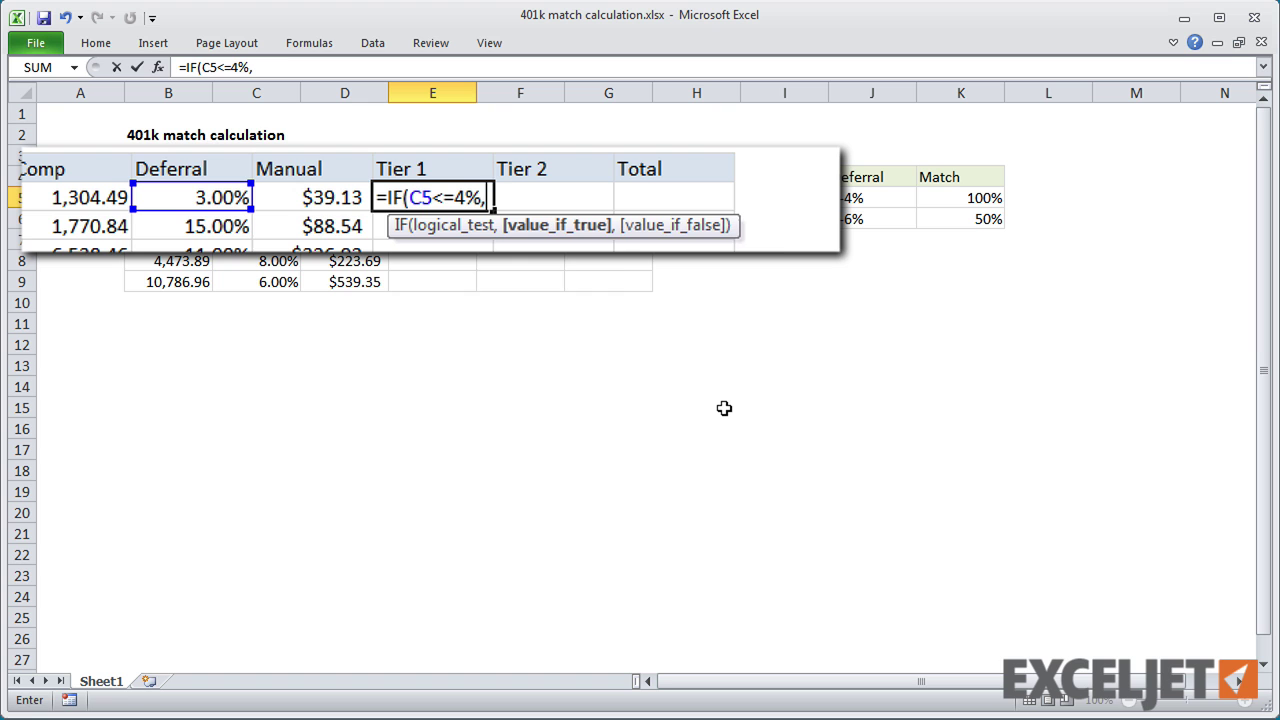
{"action": "type", "text": "C5*B5"}
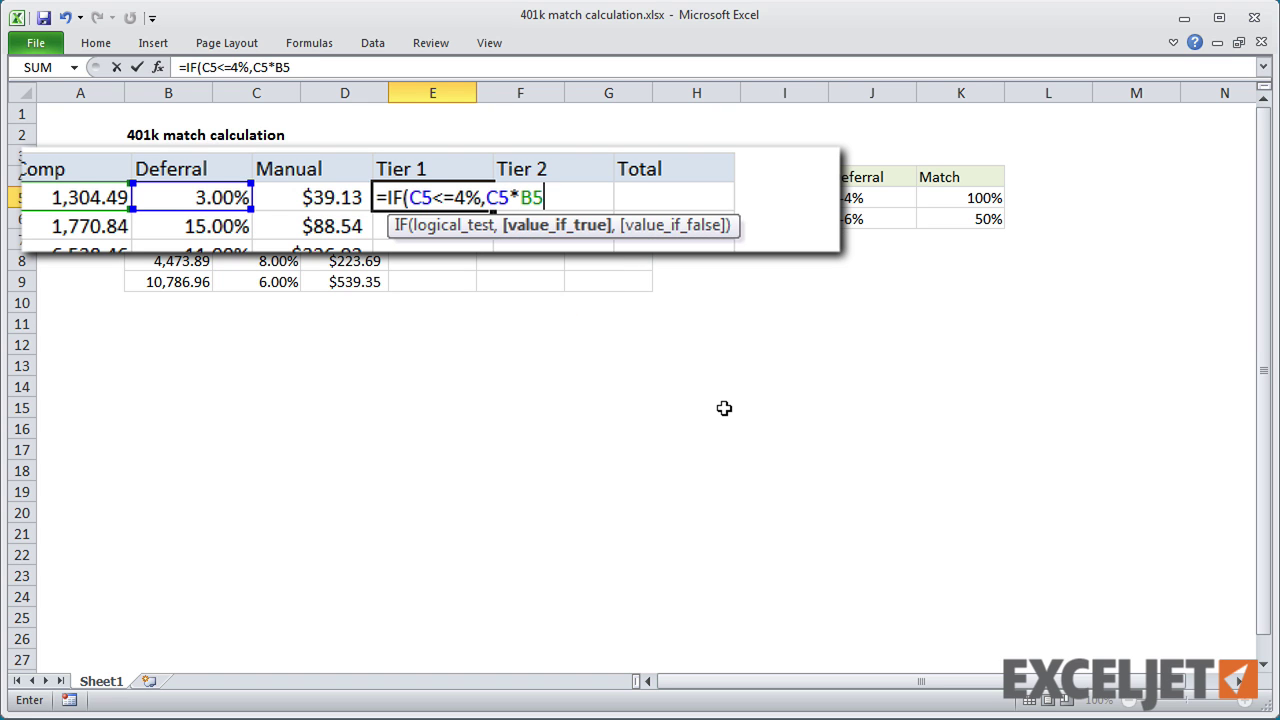
{"action": "key", "text": "Return"}
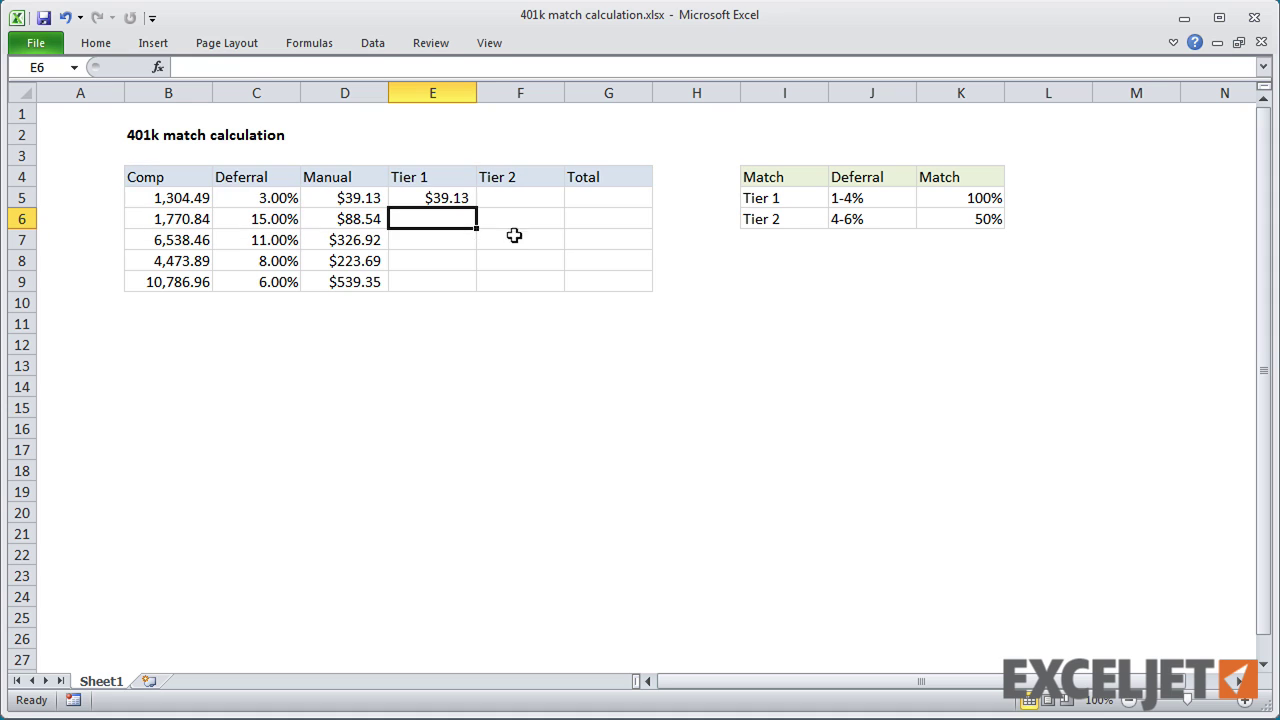
{"action": "left_click", "coordinate": [460, 197]}
{"action": "double_click", "coordinate": [477, 205]}
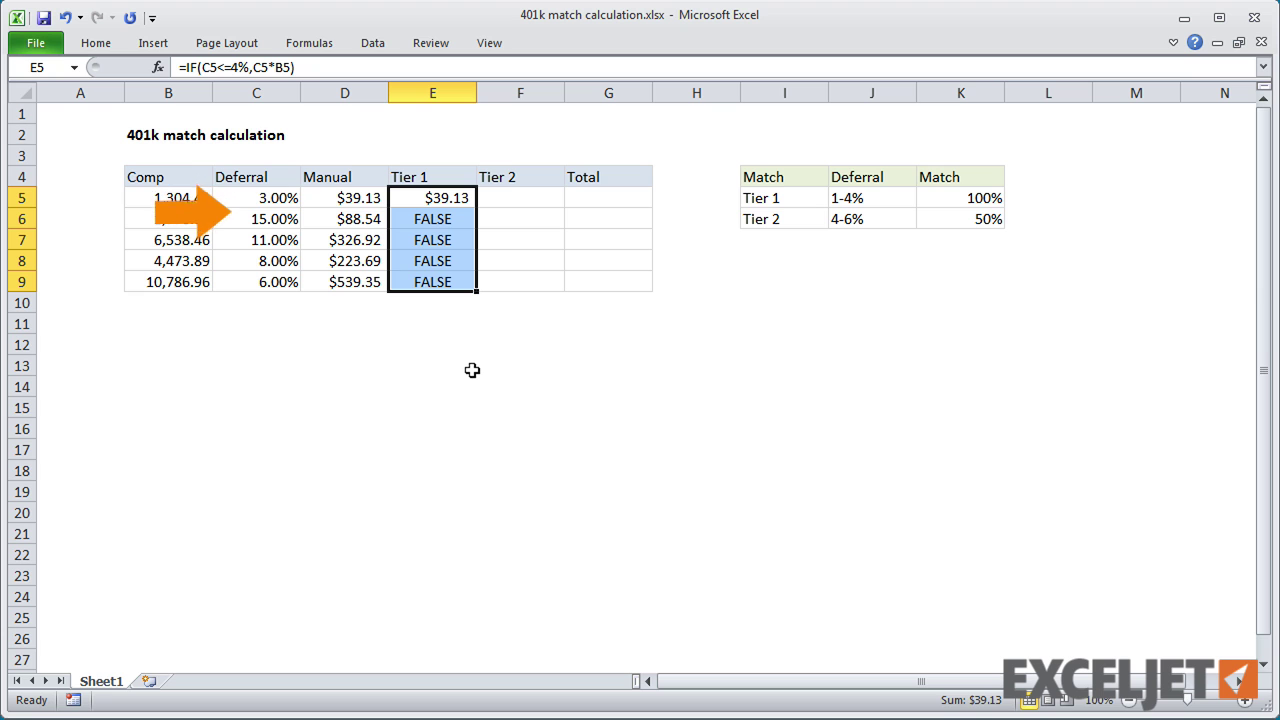
Add 4%*B5 as the value-if-false argument, making the formula in E5 =IF(C5<=4%,C5*B5,4%*B5).
{"action": "left_click", "coordinate": [332, 67]}
{"action": "key", "text": "BackSpace"}
{"action": "type", "text": ","}
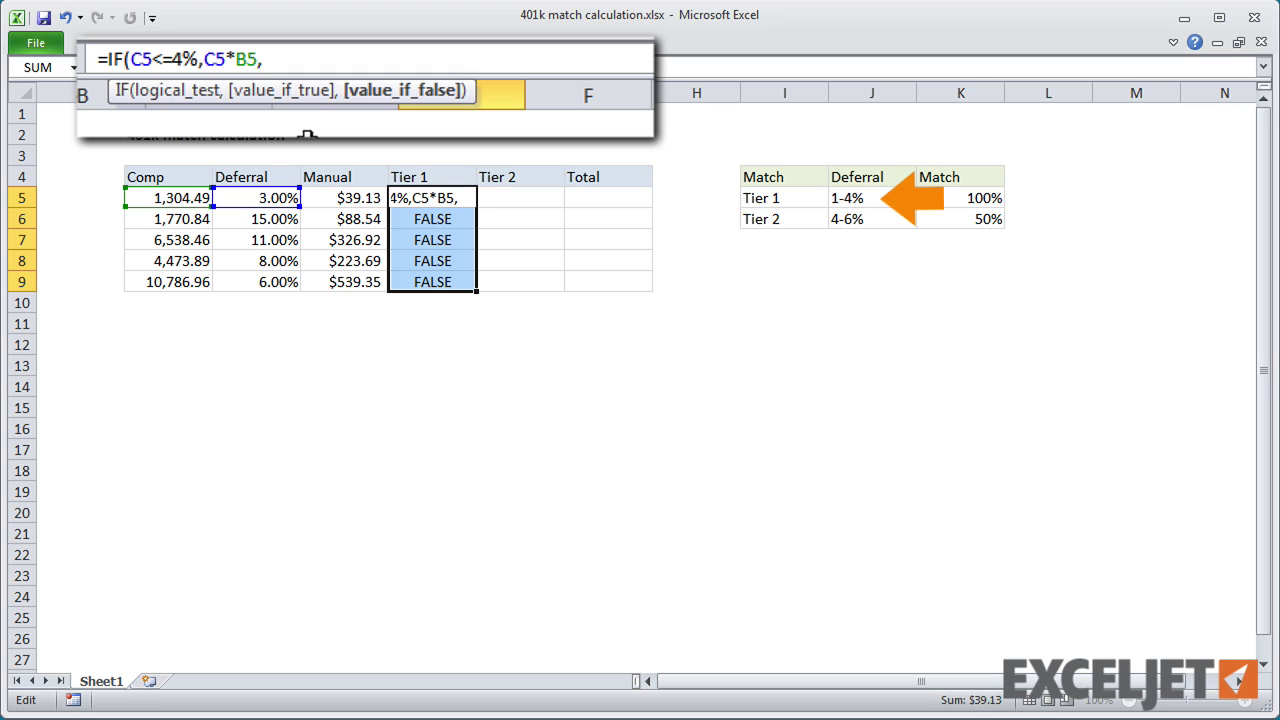
{"action": "type", "text": "4%"}
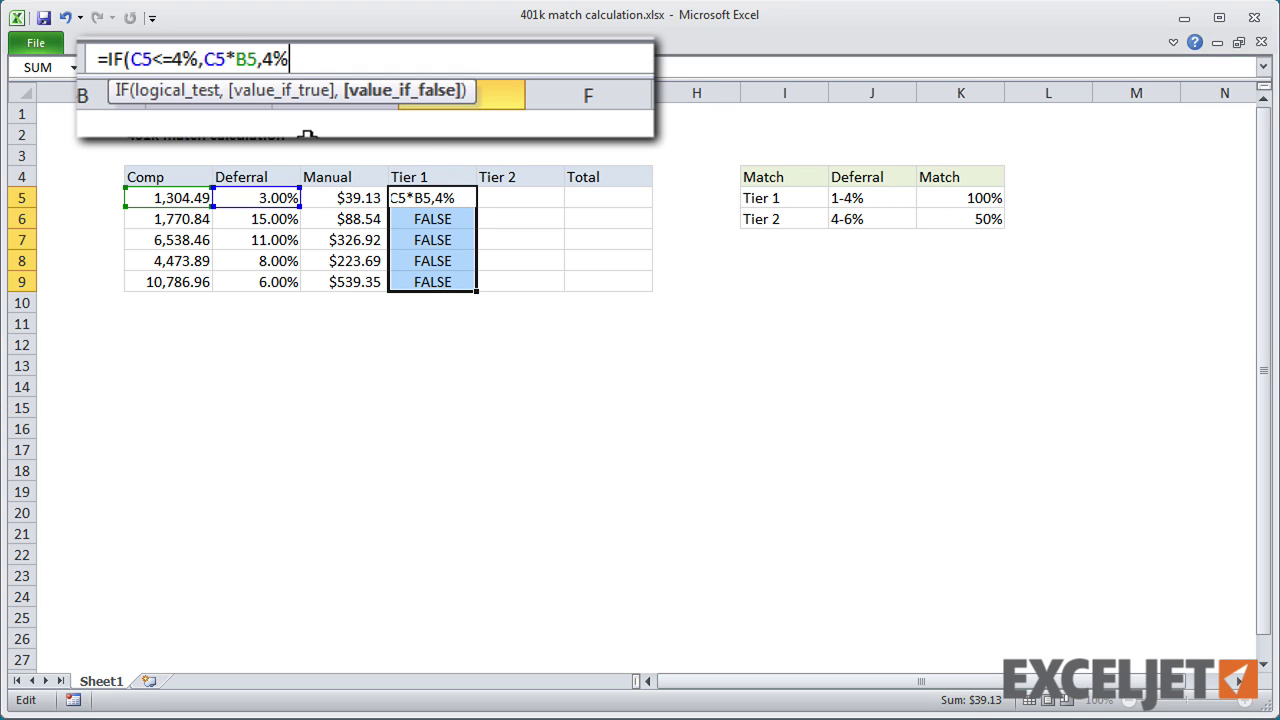
{"action": "type", "text": "*B5"}
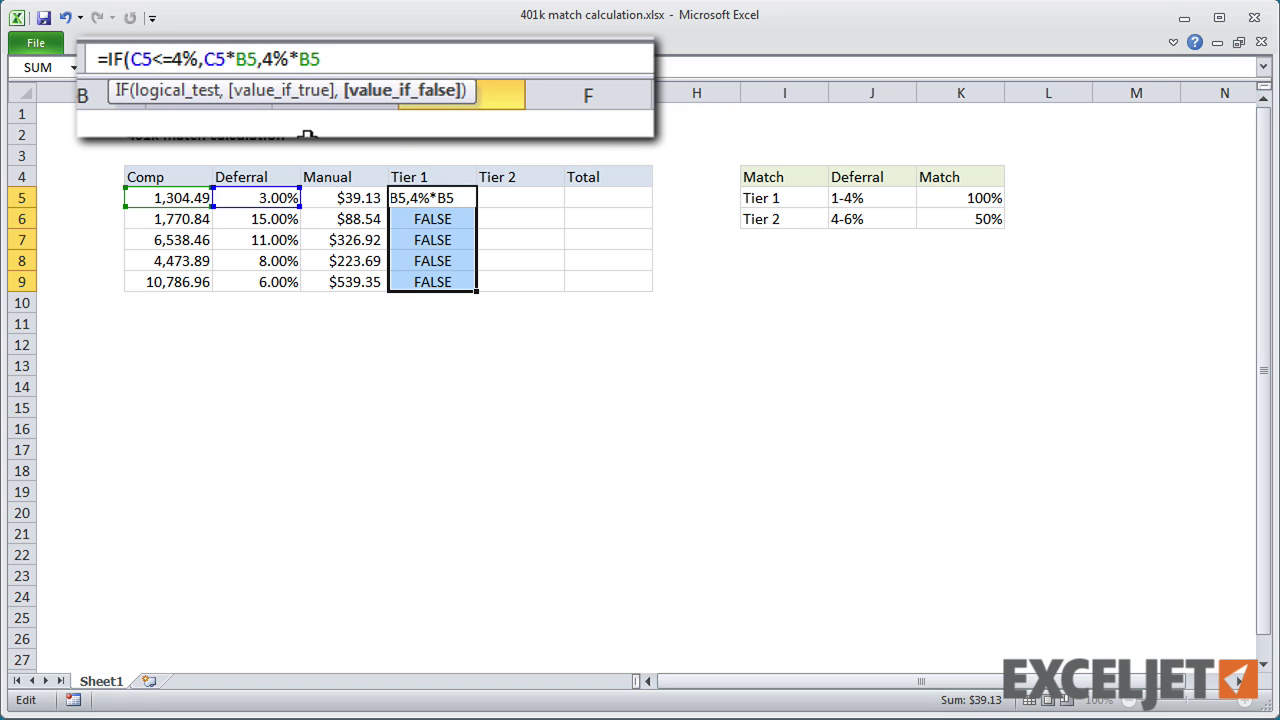
{"action": "type", "text": ")"}
{"action": "key", "text": "Return"}
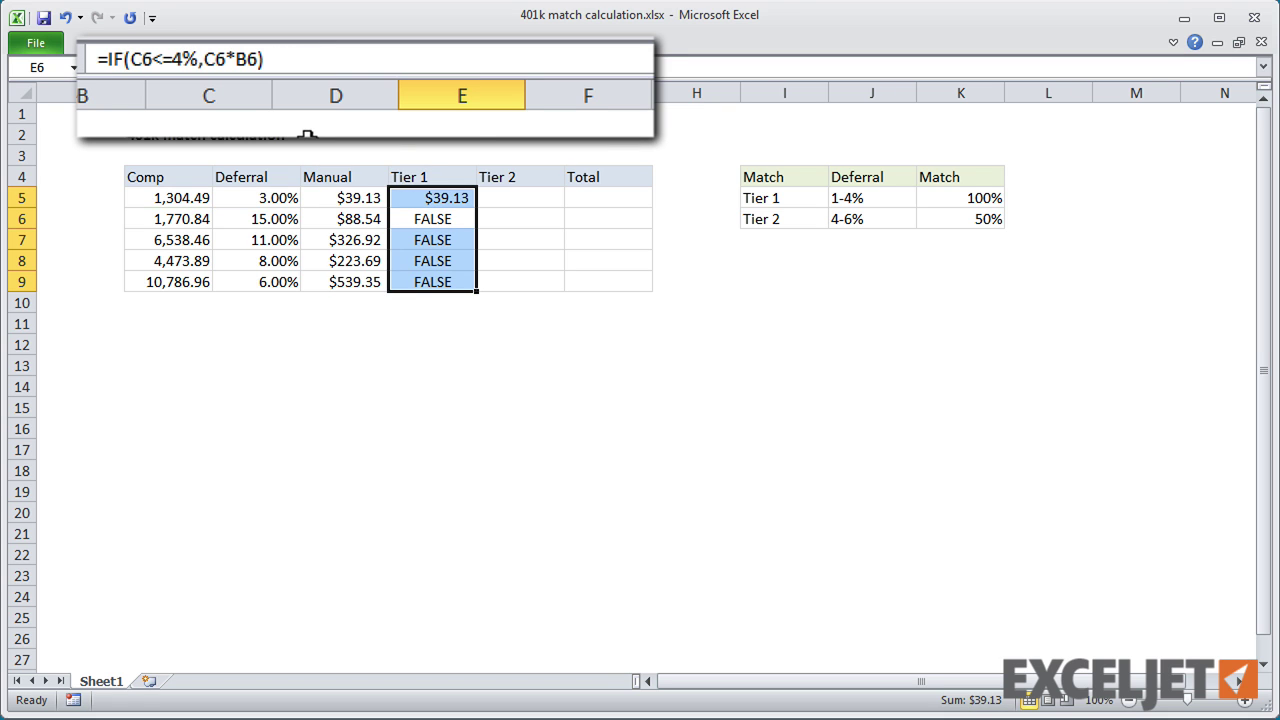
Copy the revised Tier 1 formula from E5 down through E9.
{"action": "left_click", "coordinate": [460, 198]}
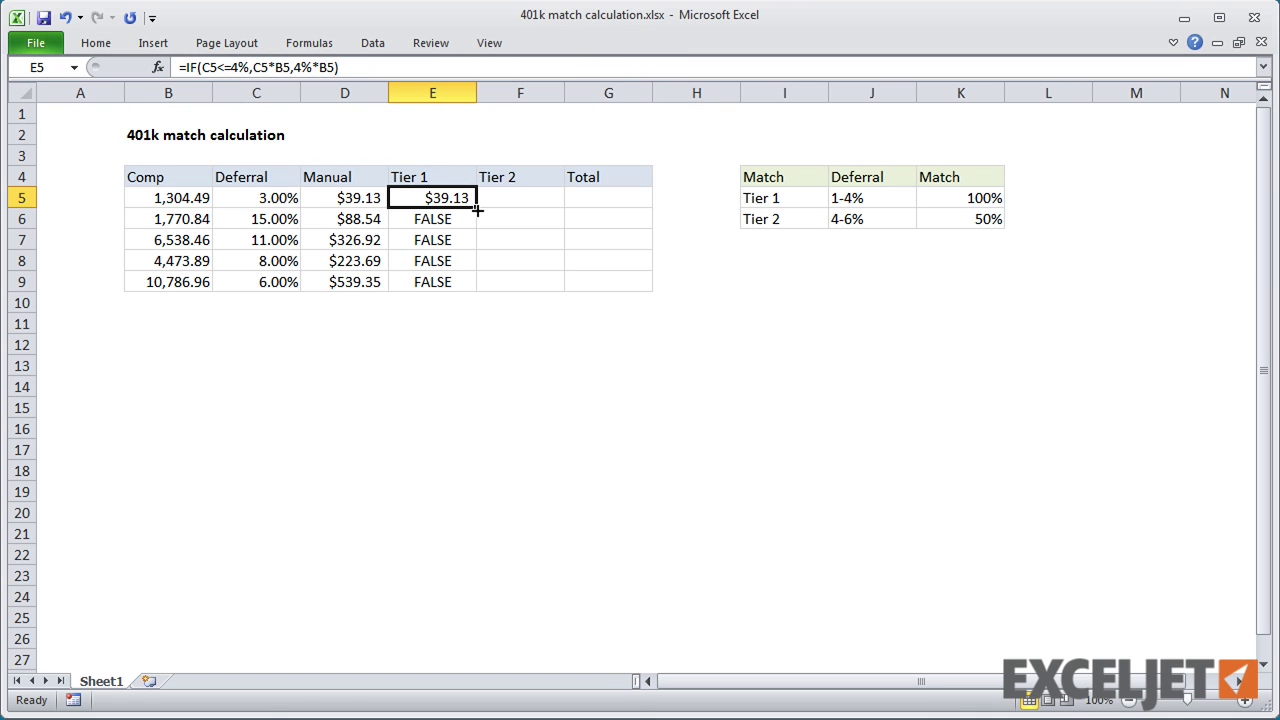
{"action": "double_click", "coordinate": [478, 206]}
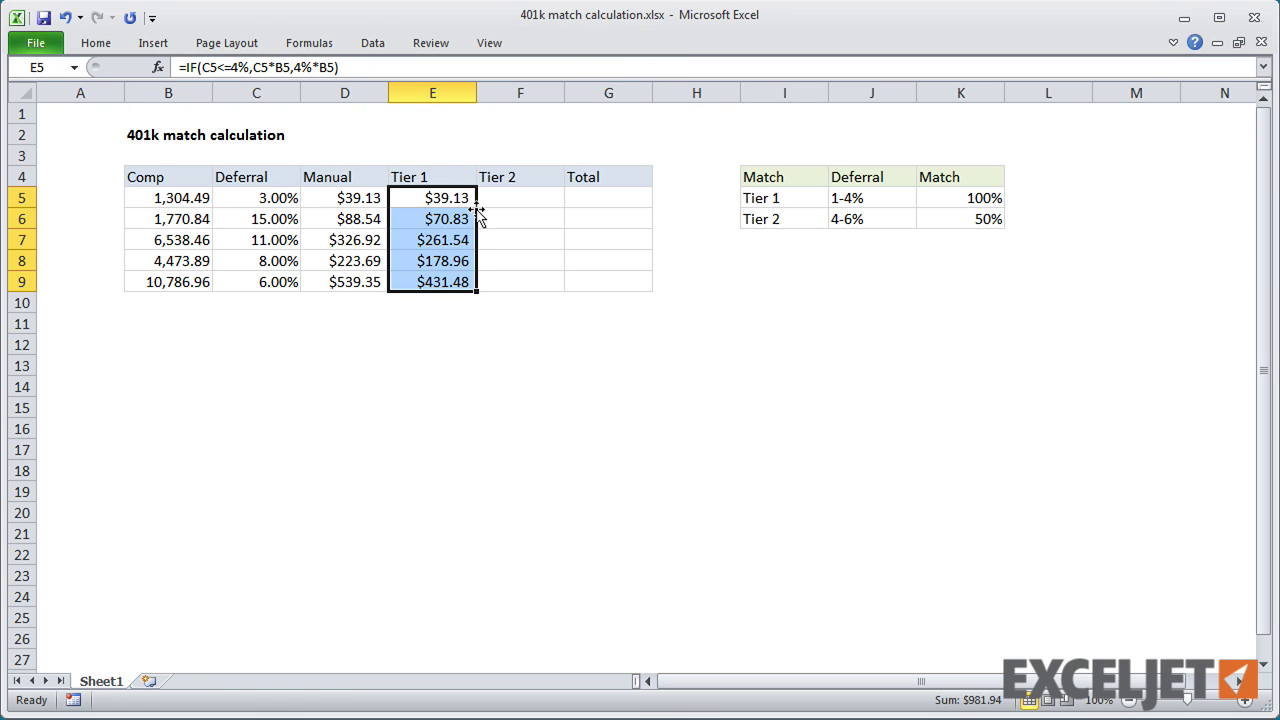
{"action": "left_click", "coordinate": [436, 329]}
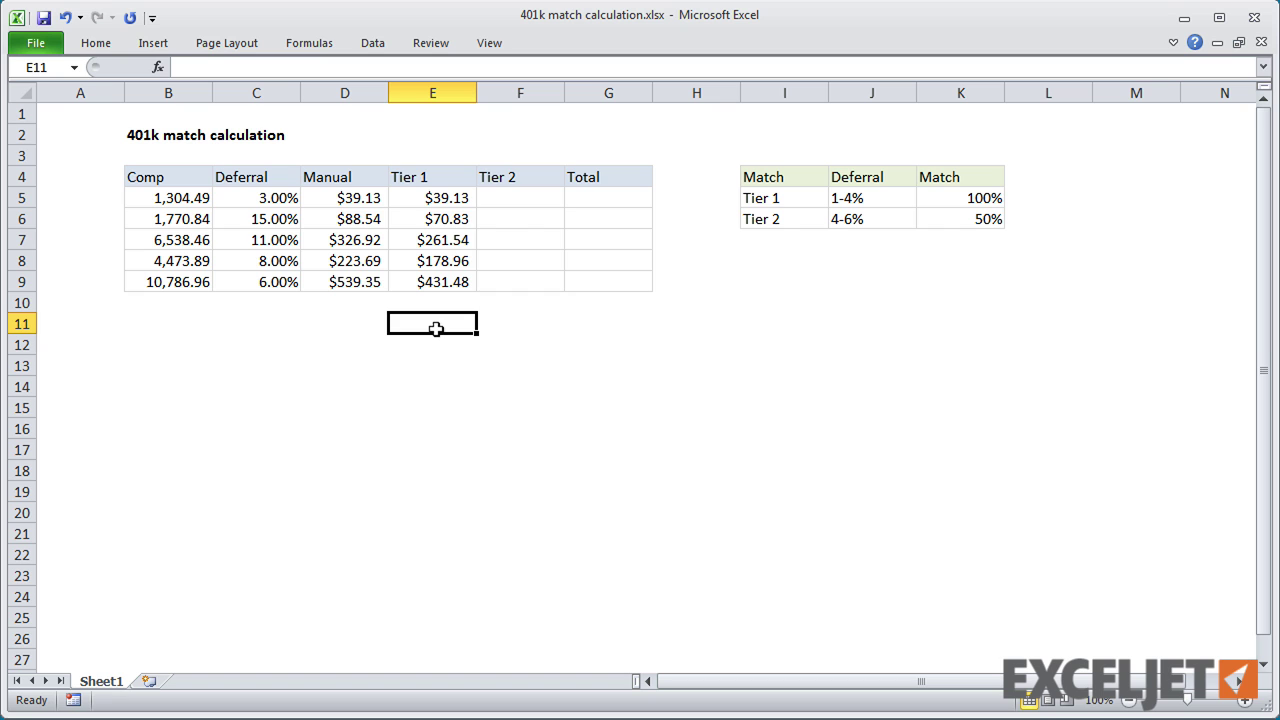
Start the Tier 2 formula in F5 with =IF(C5<=4%,0, so deferrals up to 4% return zero.
{"action": "left_click", "coordinate": [511, 199]}
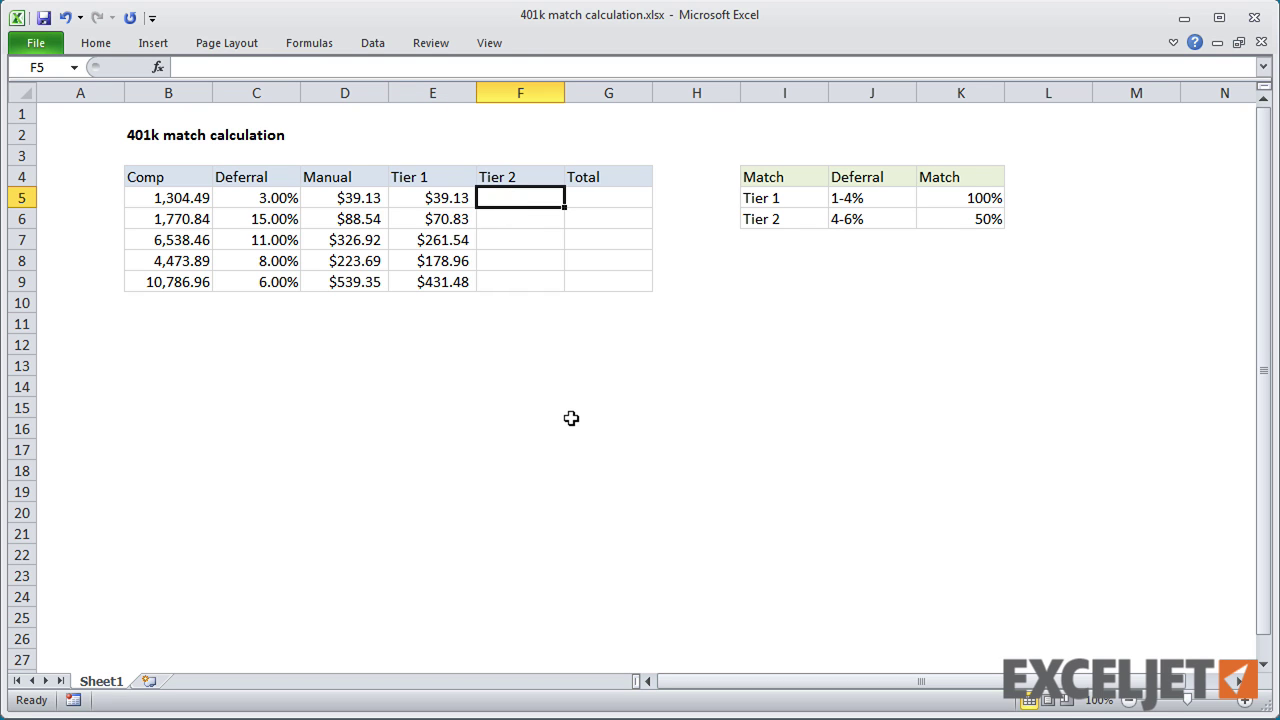
{"action": "left_click", "coordinate": [530, 70]}
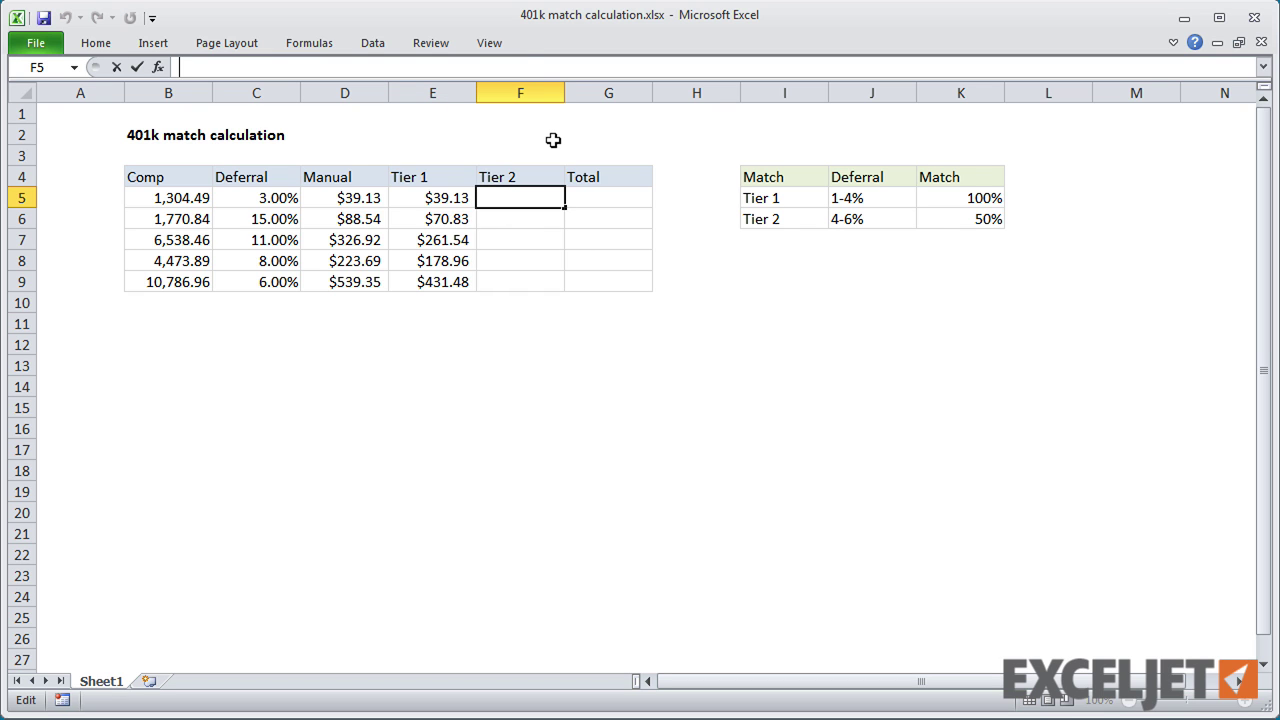
{"action": "type", "text": "=IF(C"}
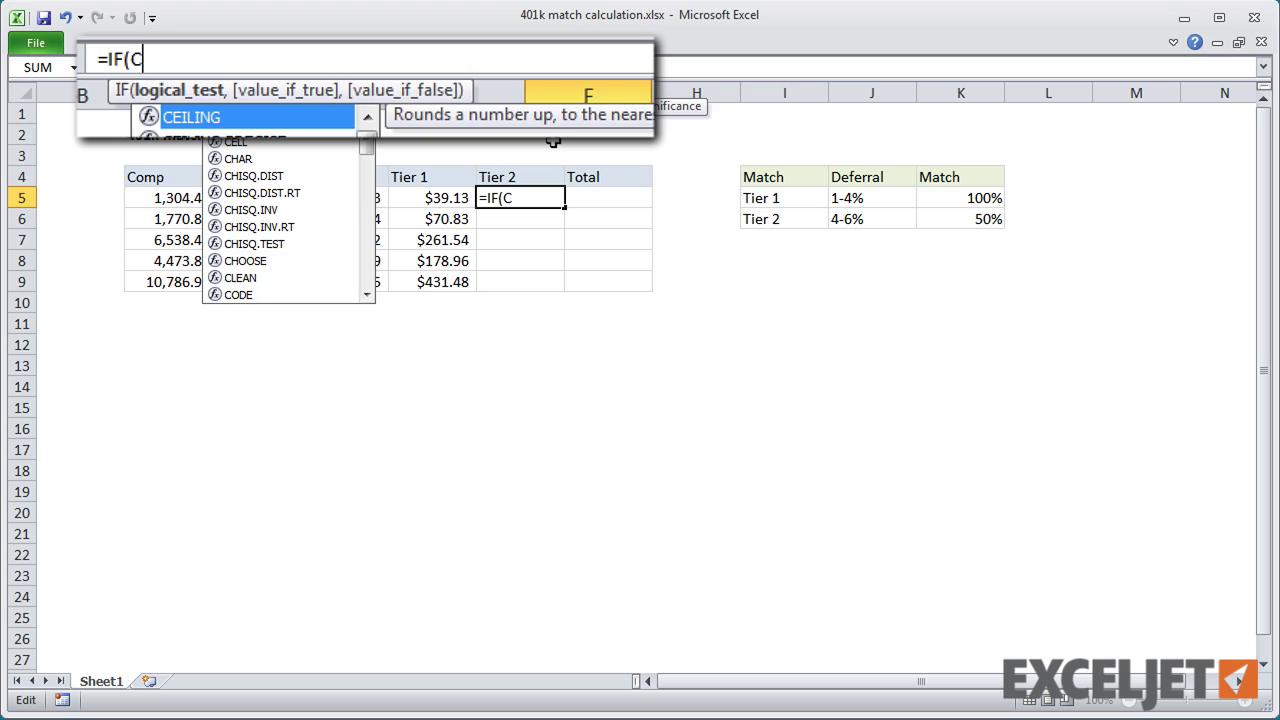
{"action": "type", "text": "5<=4"}
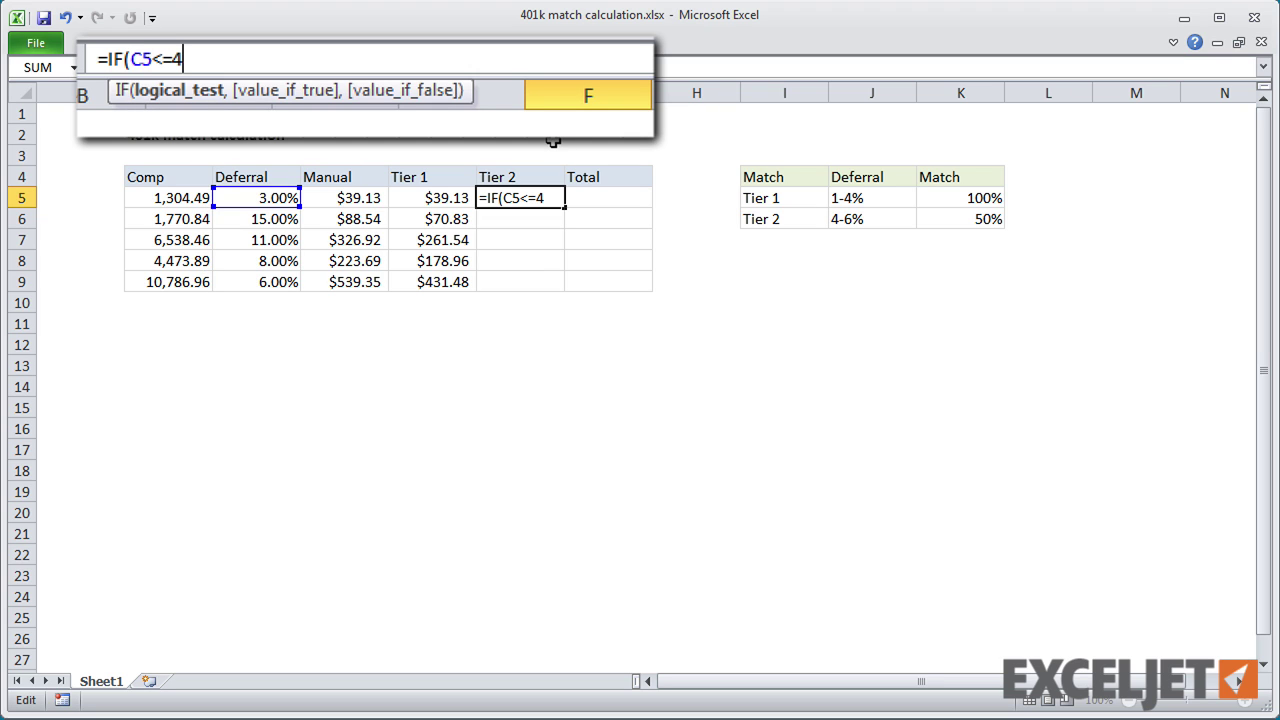
{"action": "type", "text": "%,"}
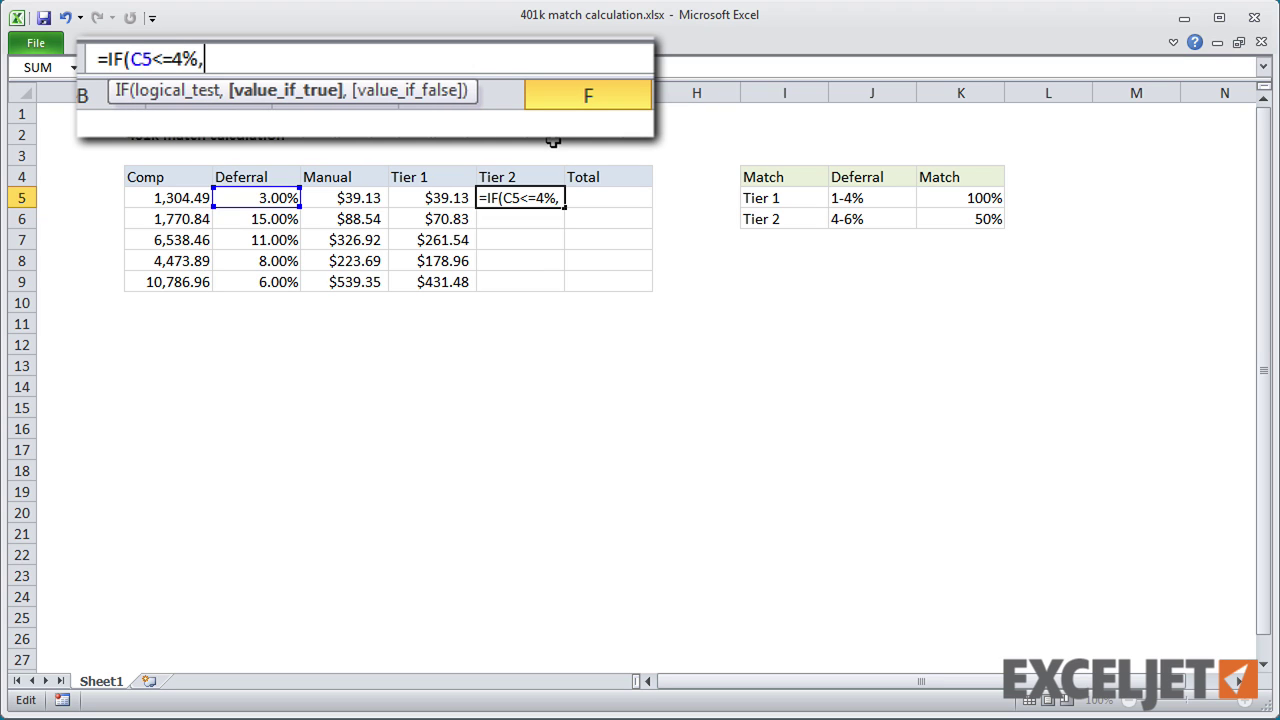
{"action": "type", "text": "0"}
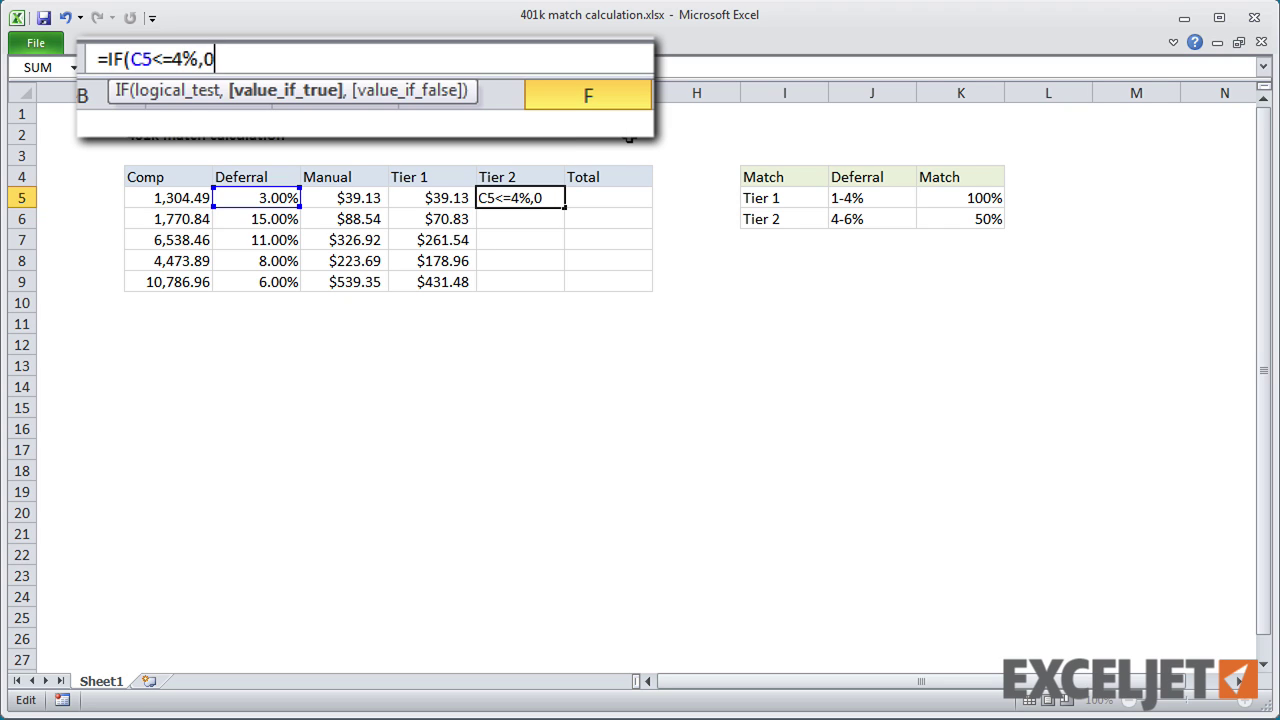
{"action": "type", "text": ","}
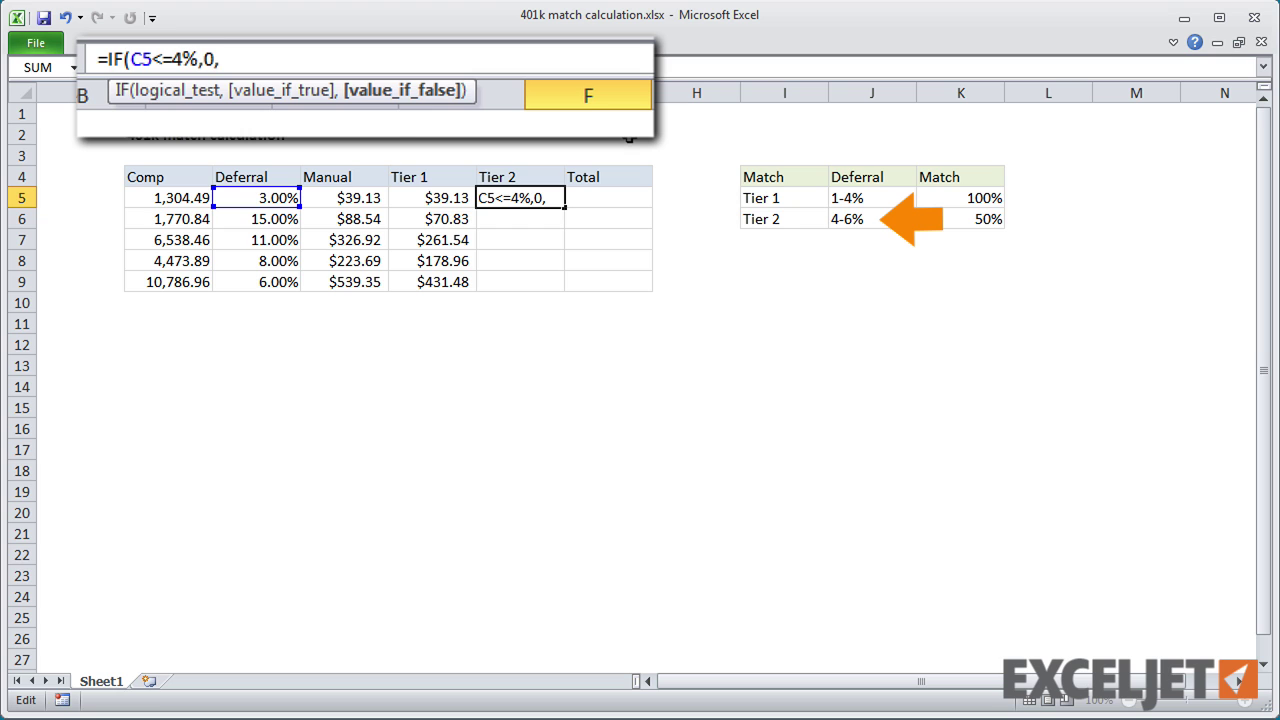
Nest IF(C5<=6%,(C5-4%)*B5,2%*B5) as the value-if-false argument of the F5 formula and close both functions.
{"action": "type", "text": "IF("}
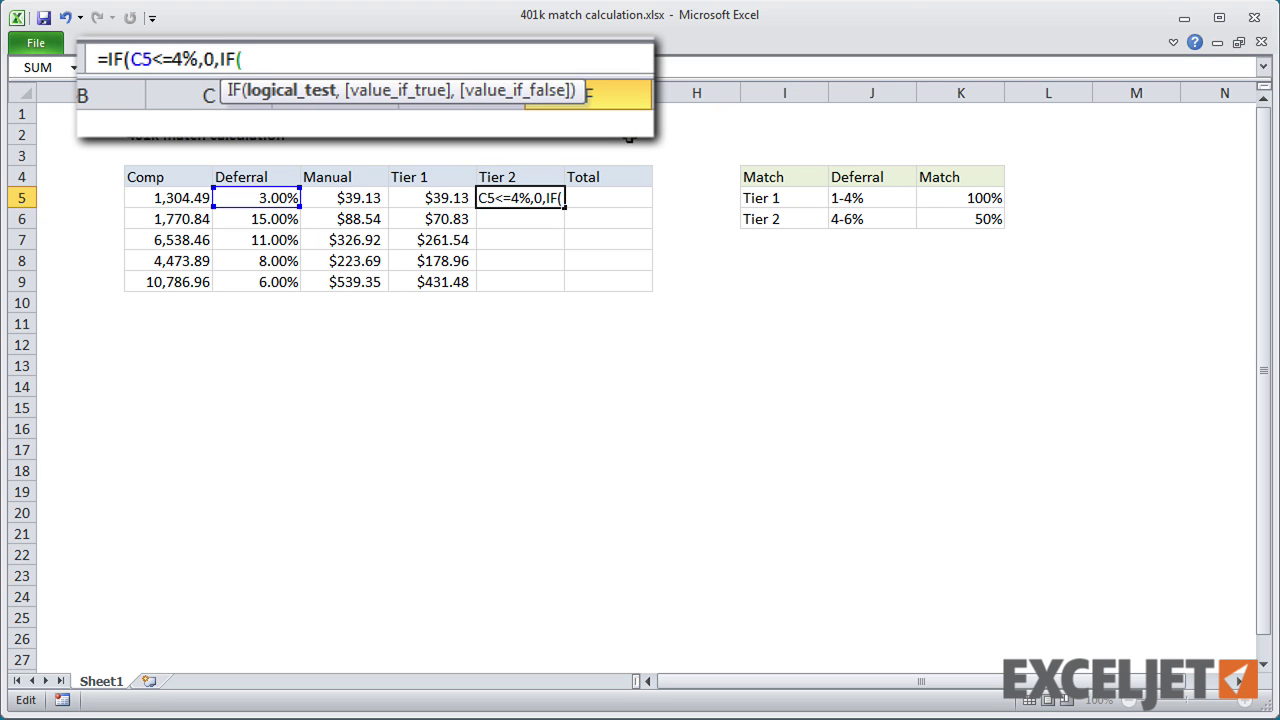
{"action": "type", "text": "C"}
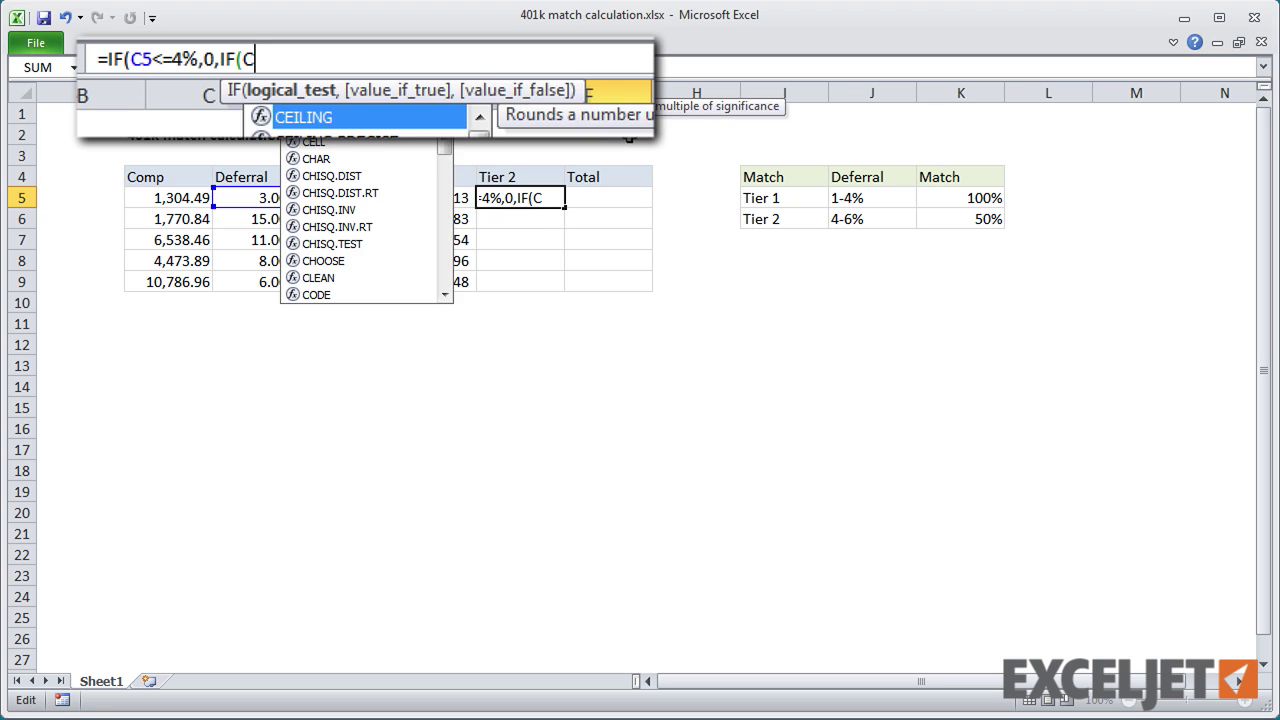
{"action": "type", "text": "5<=6"}
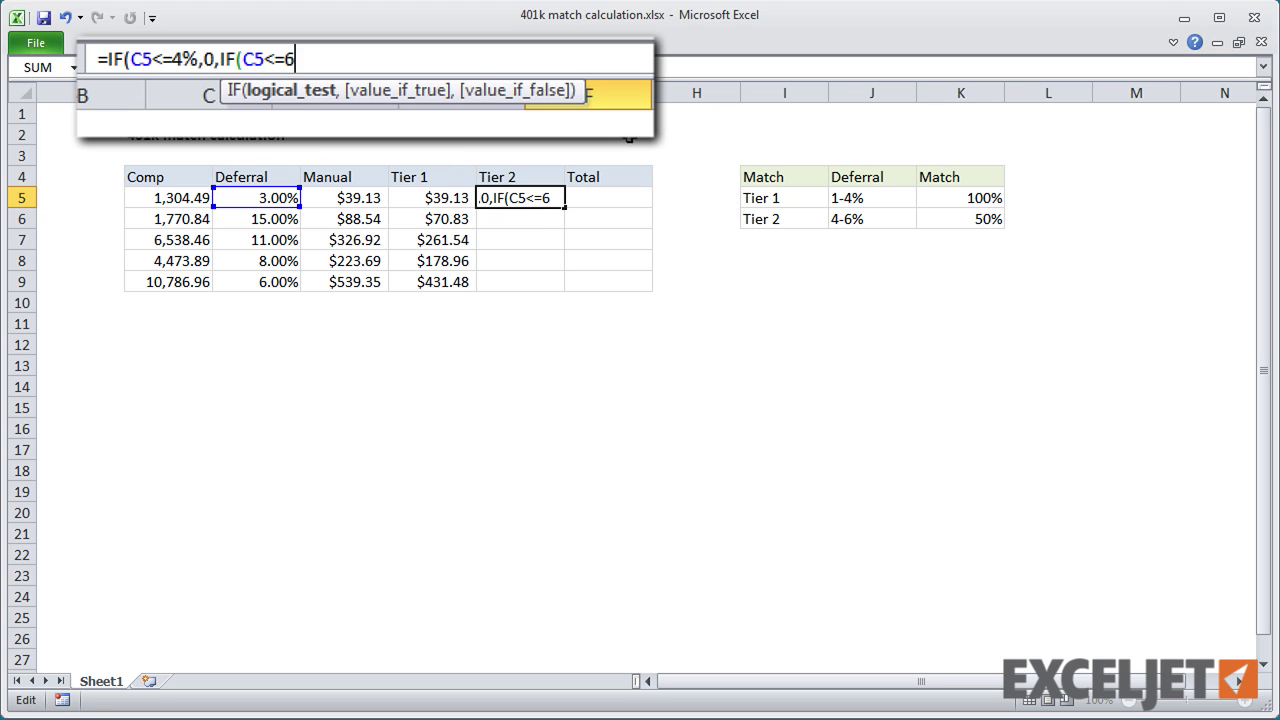
{"action": "type", "text": "%,(C"}
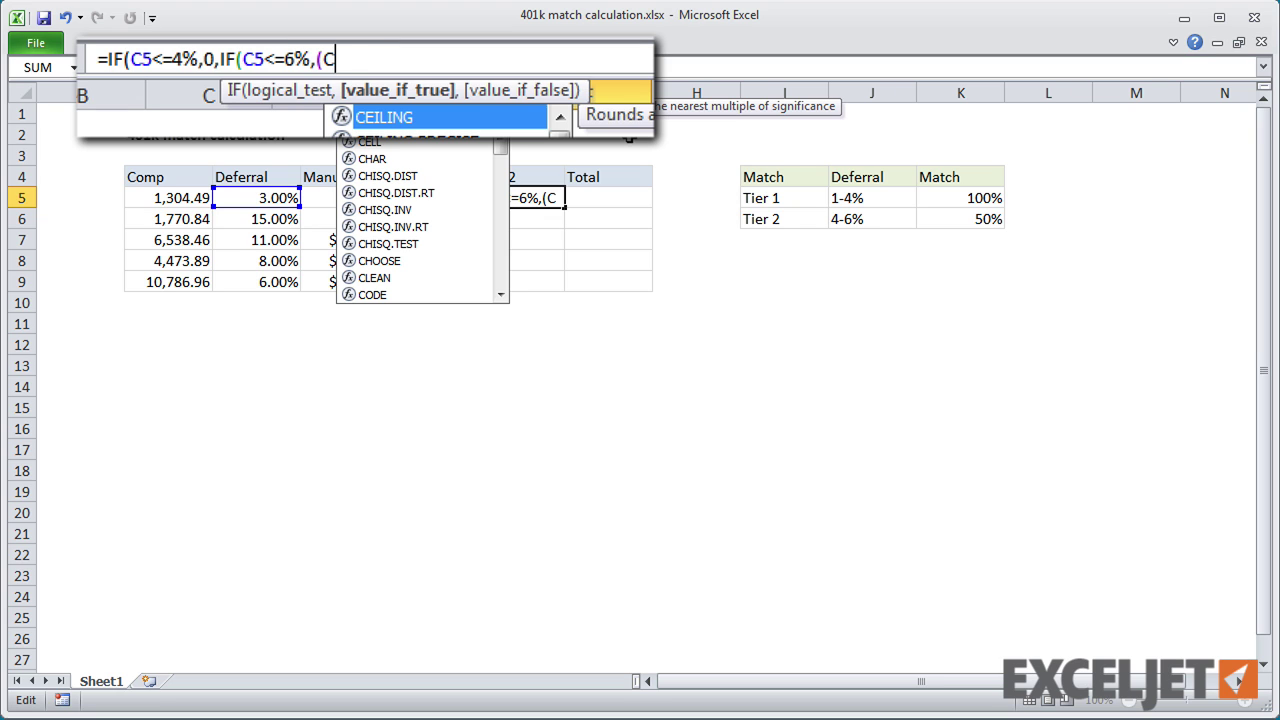
{"action": "type", "text": "5-"}
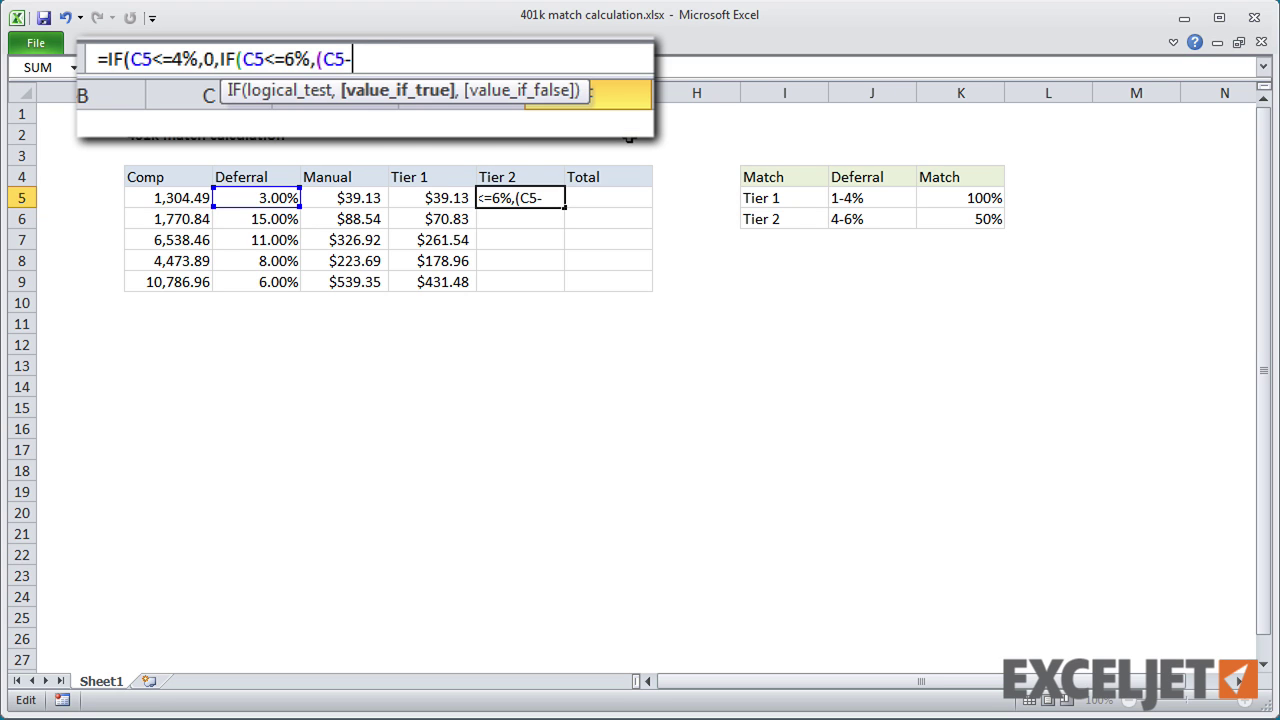
{"action": "type", "text": "4%)"}
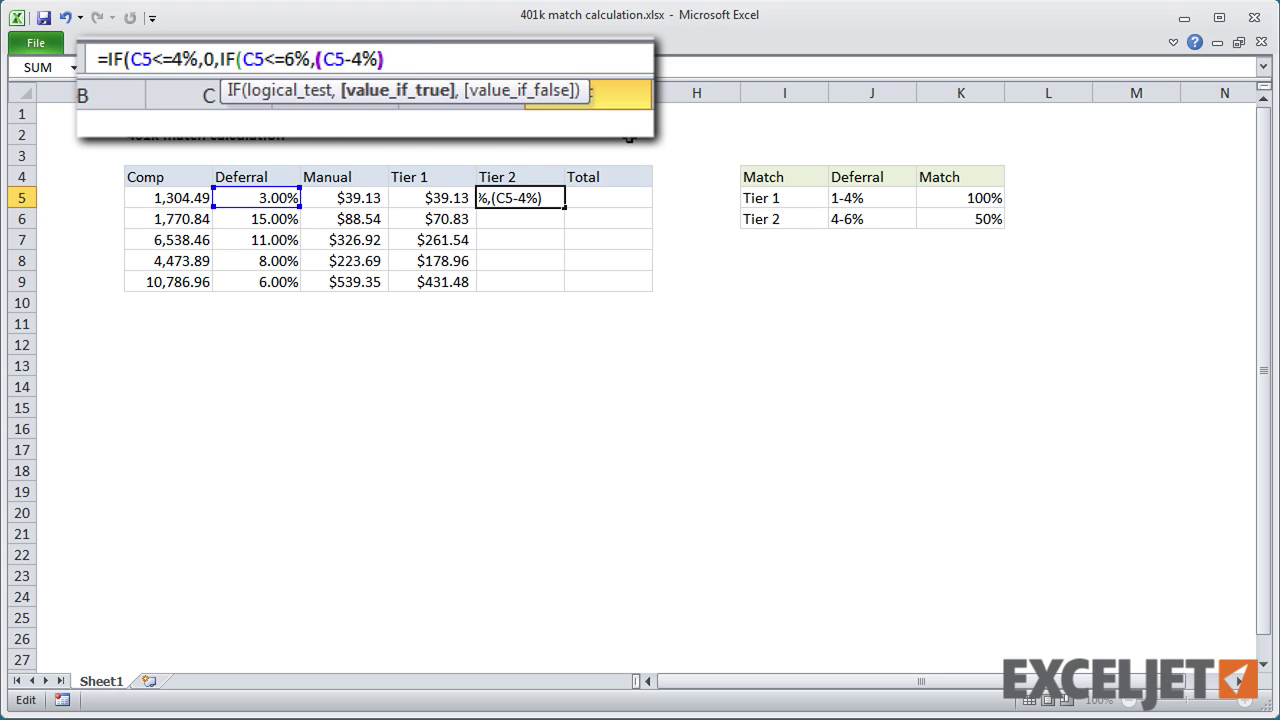
{"action": "type", "text": "*B5"}
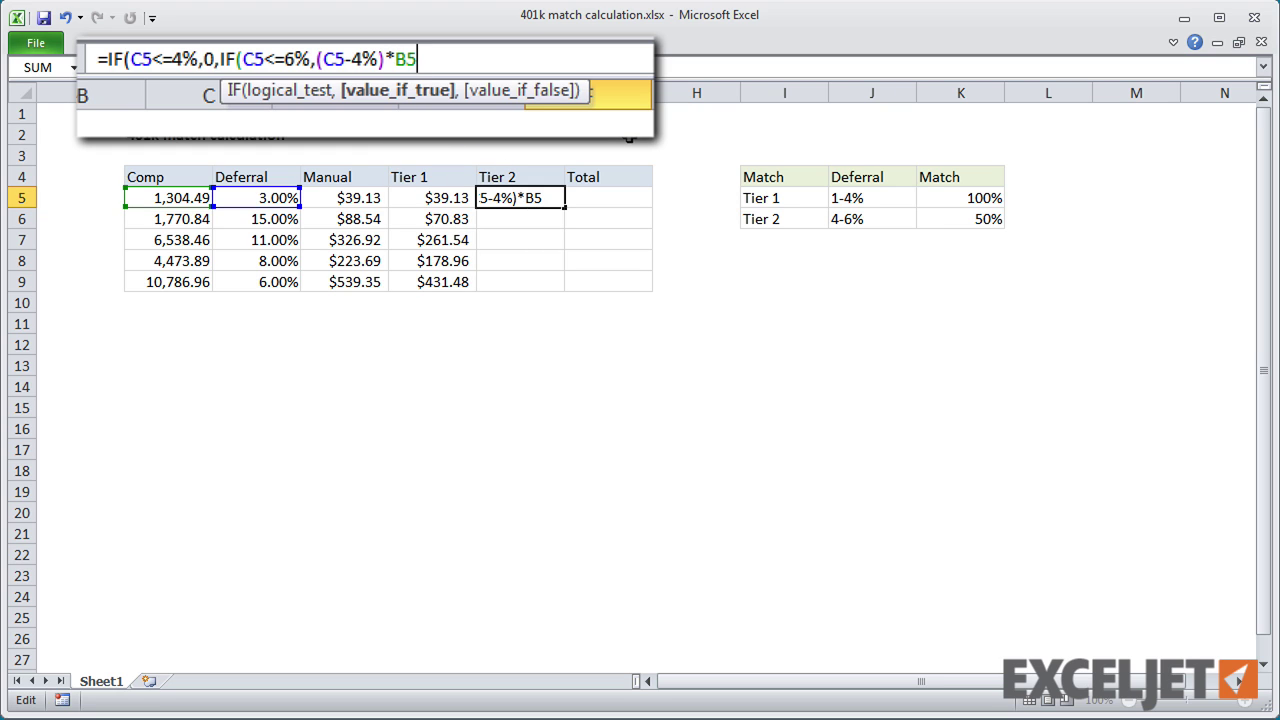
{"action": "type", "text": ","}
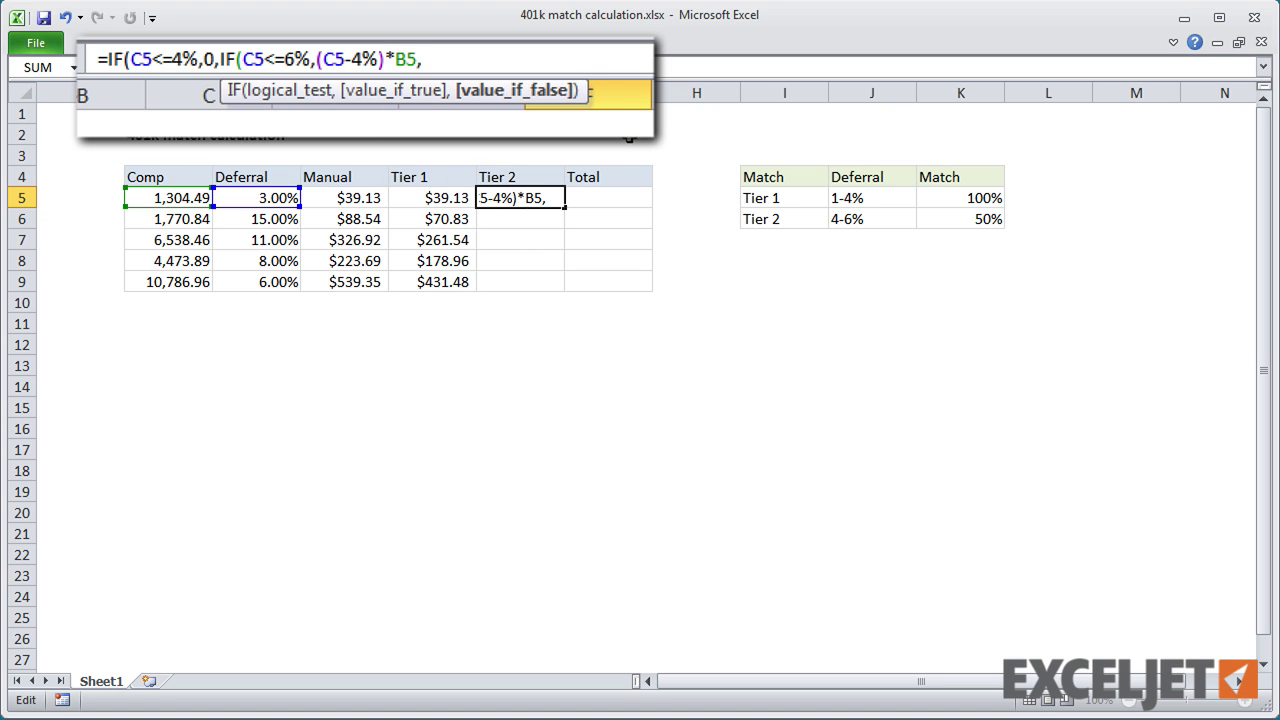
{"action": "type", "text": "2%"}
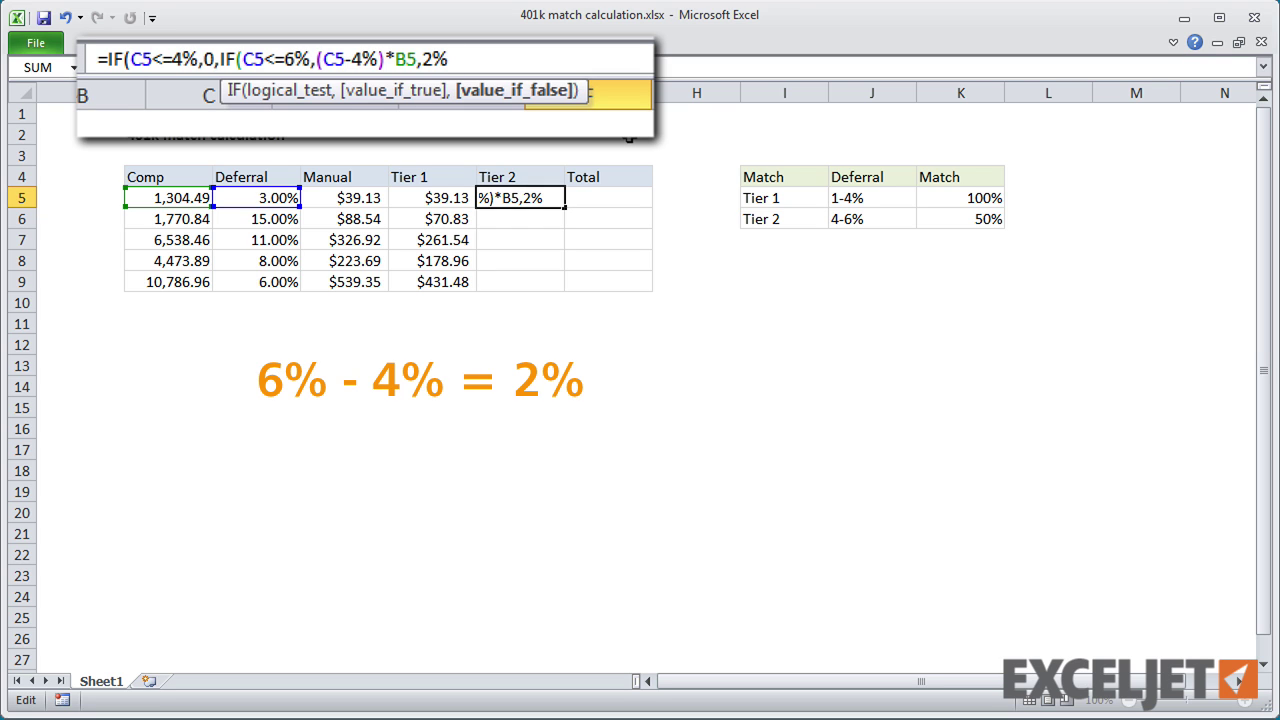
{"action": "type", "text": "*B5"}
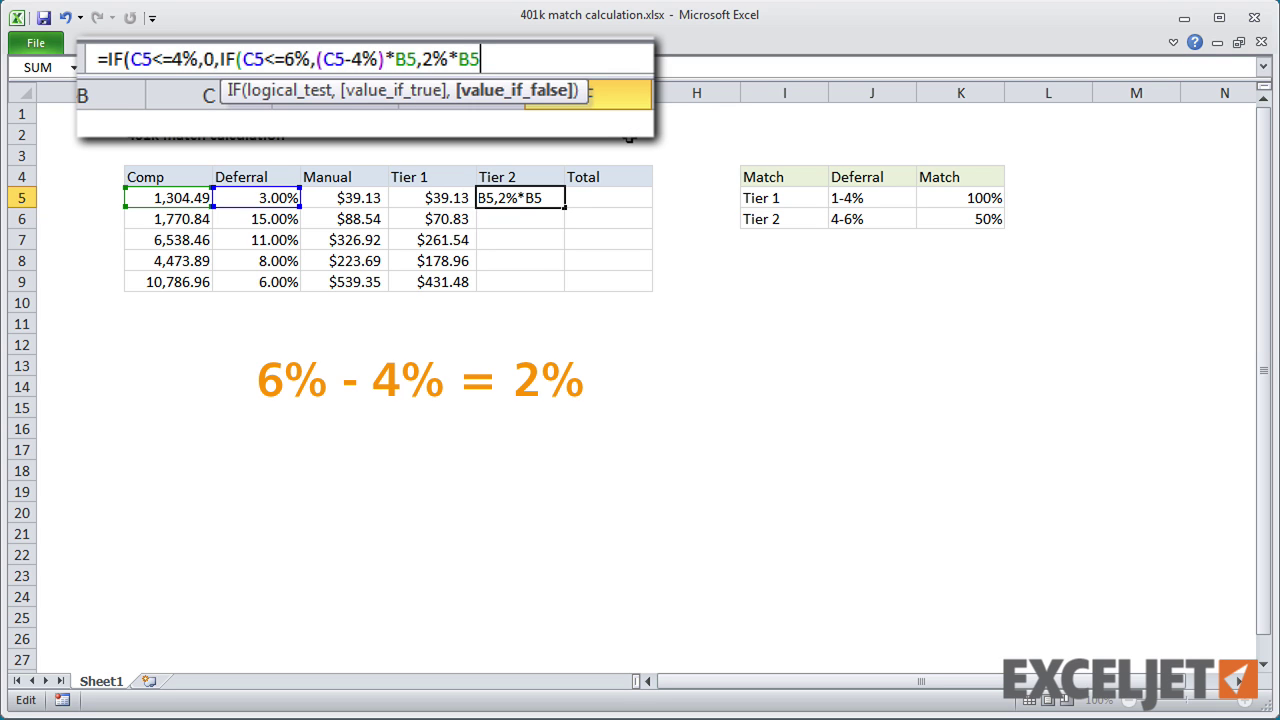
{"action": "type", "text": "))"}
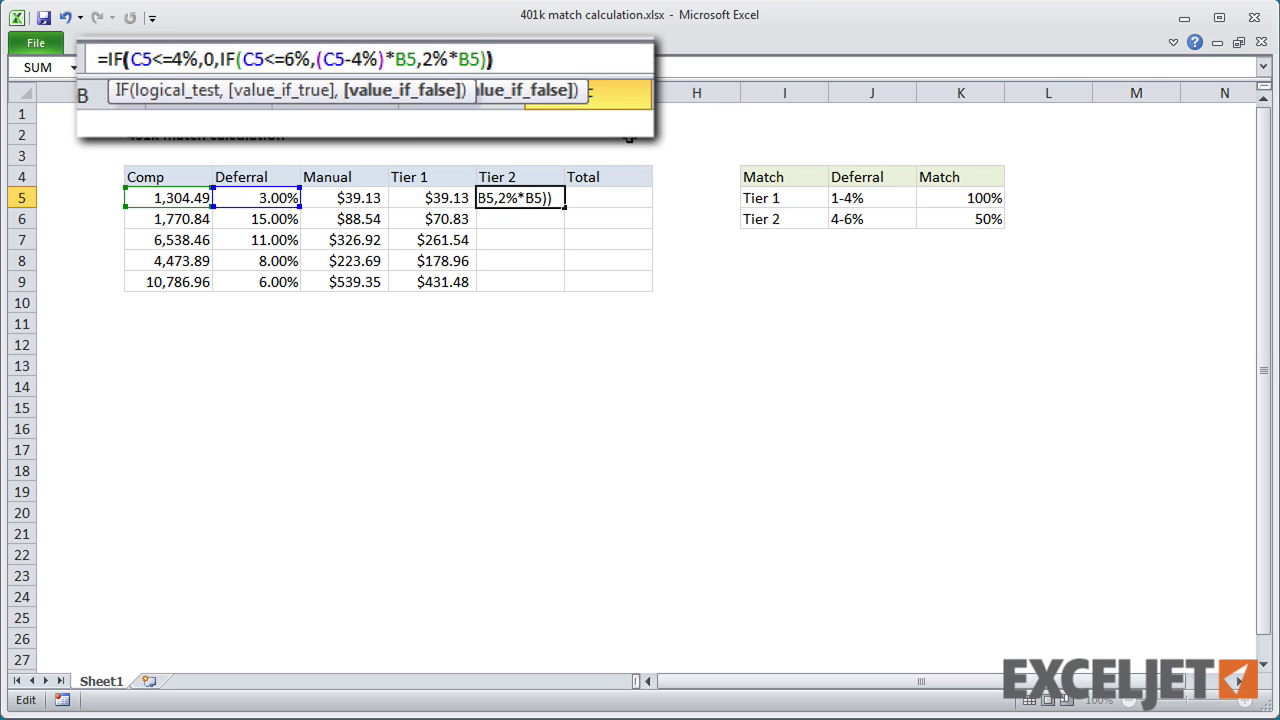
Multiply the F5 formula by 50% and copy it down through F9.
{"action": "type", "text": "*50%"}
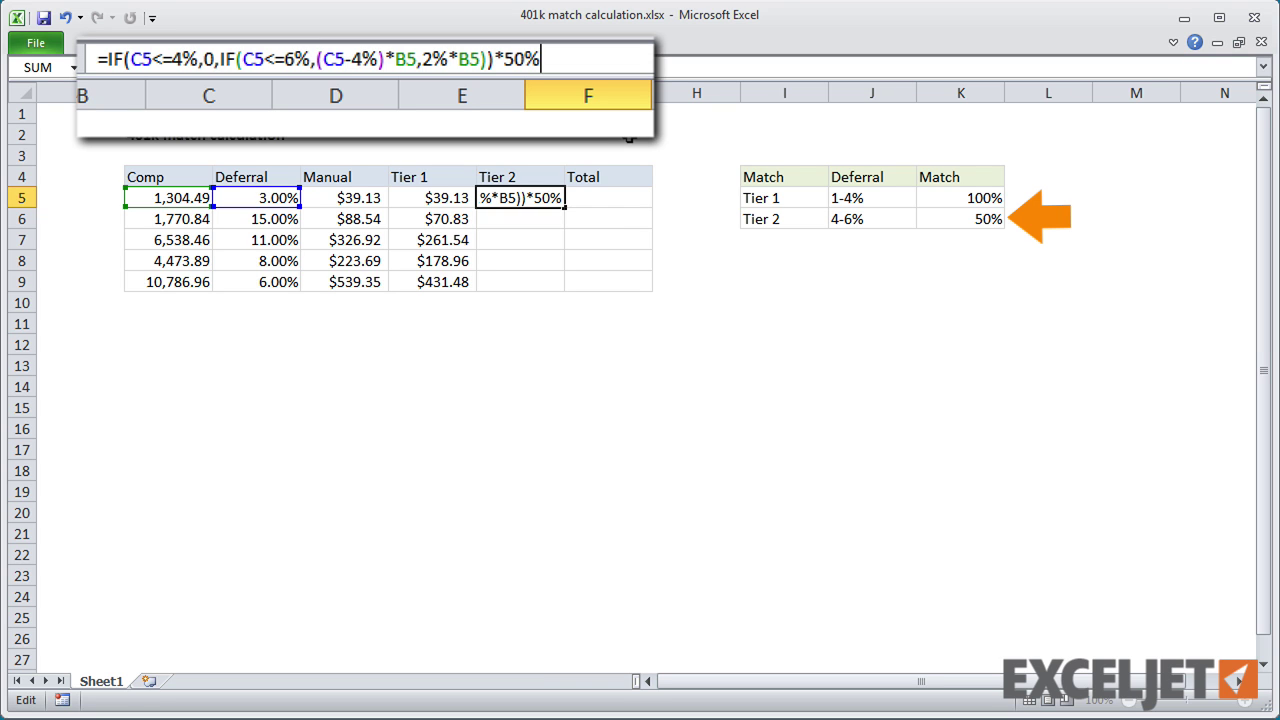
{"action": "key", "text": "Return"}
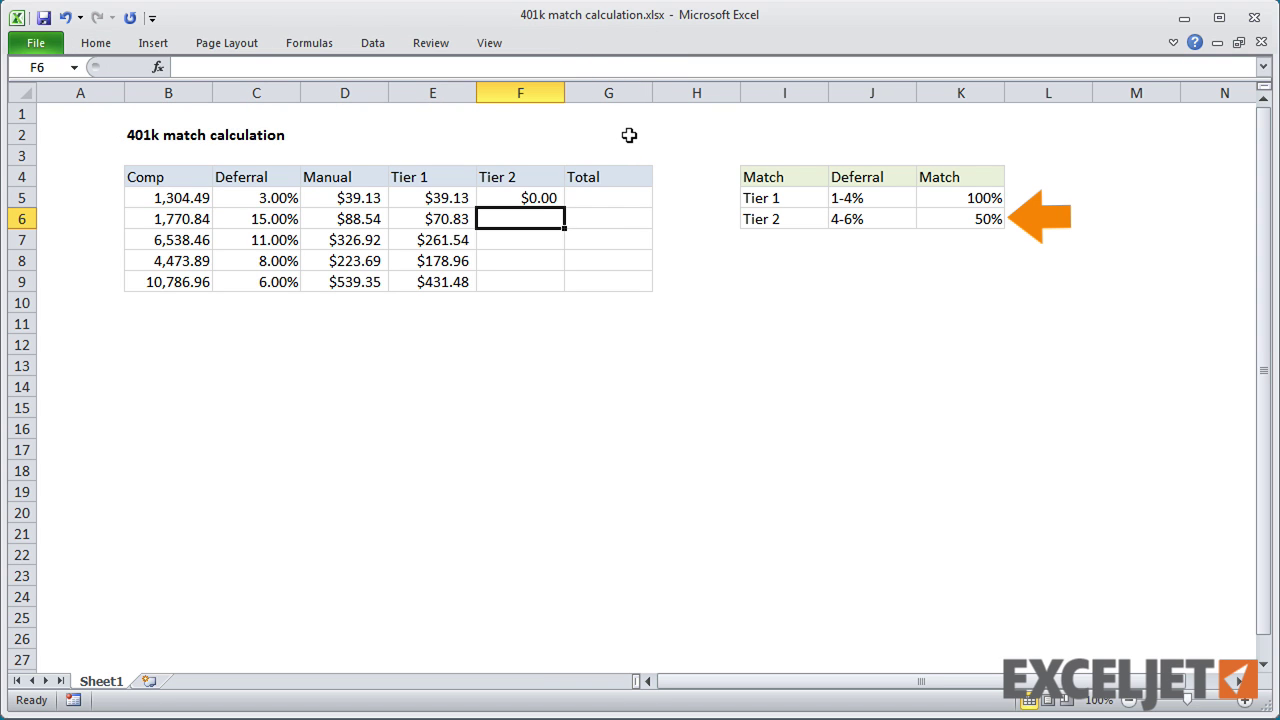
{"action": "left_click", "coordinate": [550, 198]}
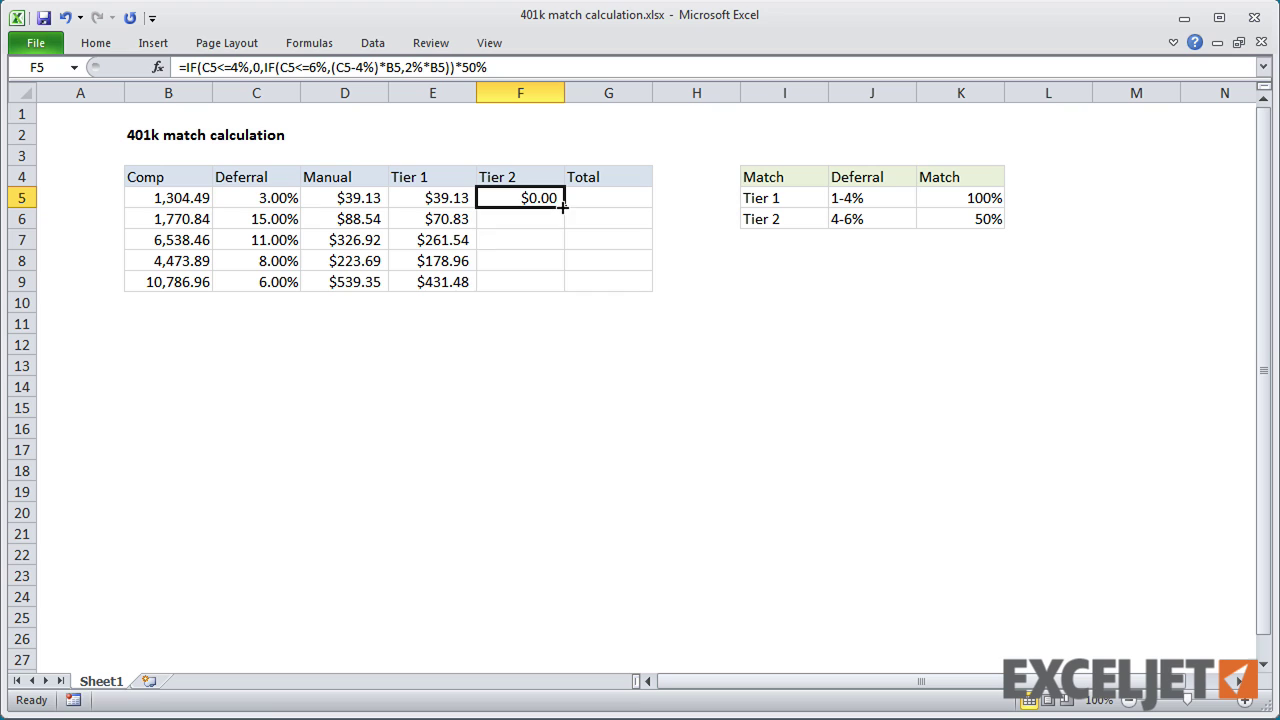
{"action": "double_click", "coordinate": [562, 206]}
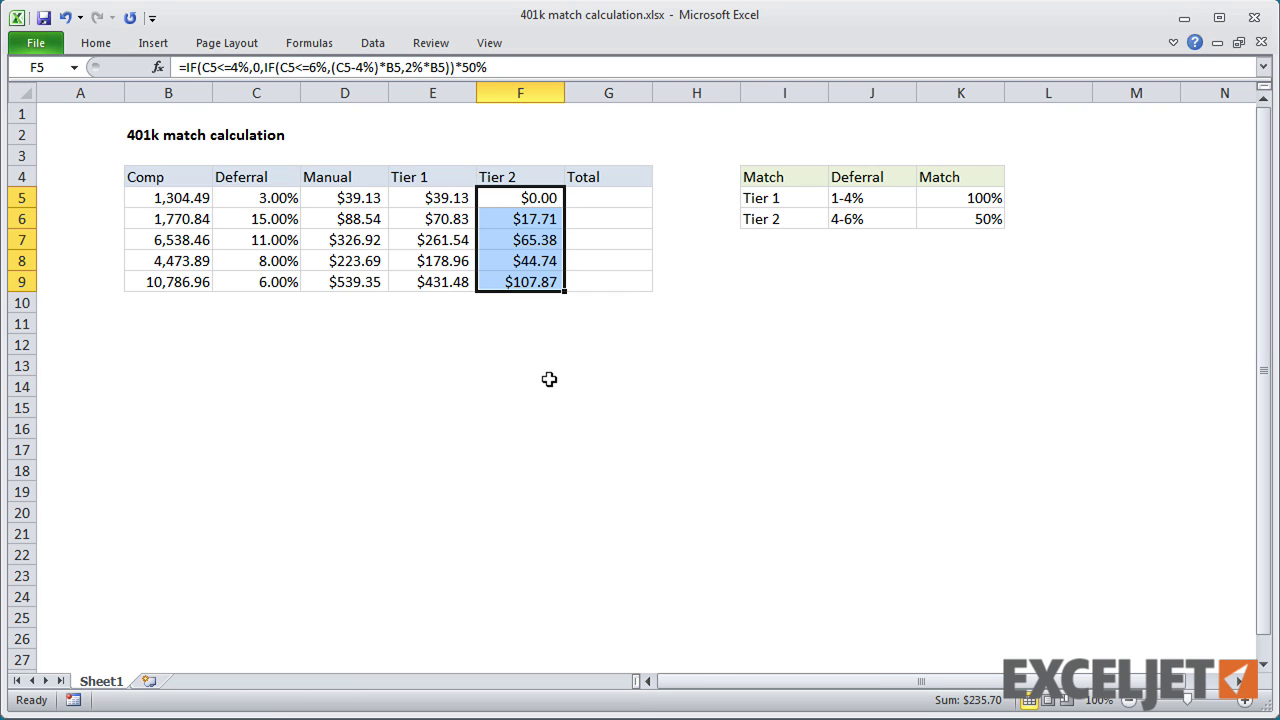
Enter =E5+F5 in G5 to add the Tier 1 and Tier 2 matches for the first row.
{"action": "left_click", "coordinate": [595, 195]}
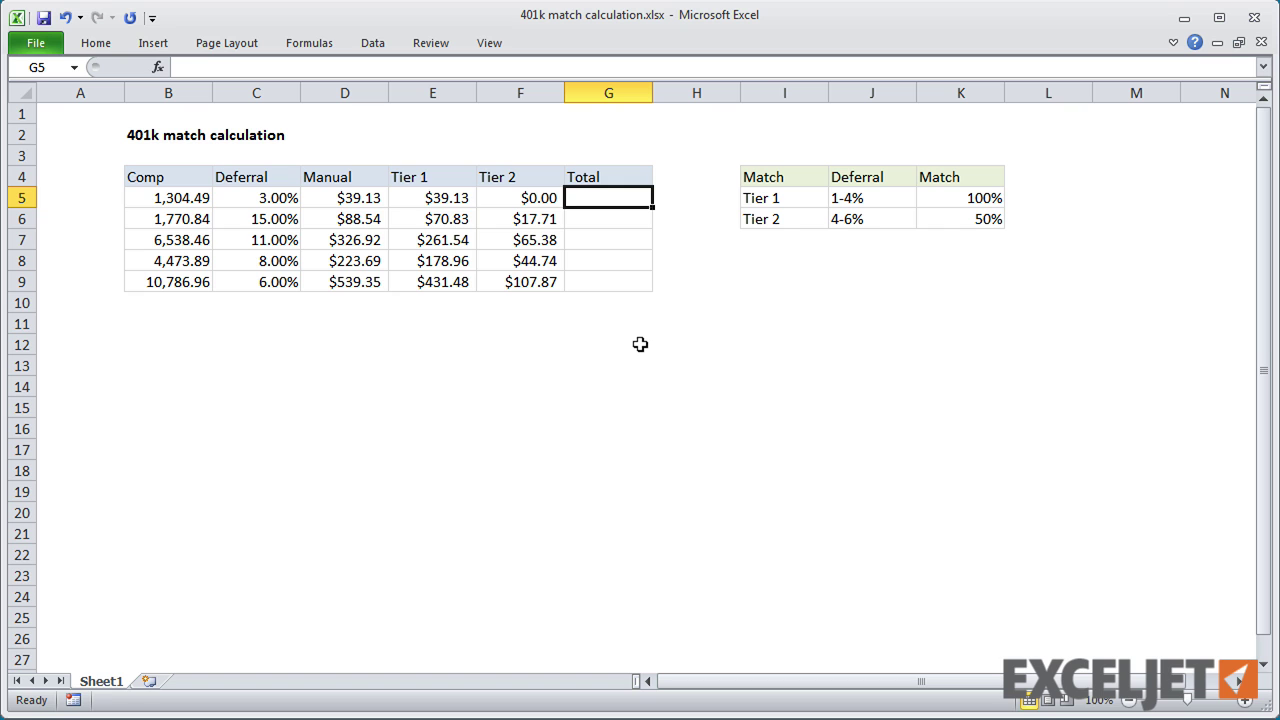
{"action": "type", "text": "="}
{"action": "key", "text": "Left"}
{"action": "key", "text": "Left"}
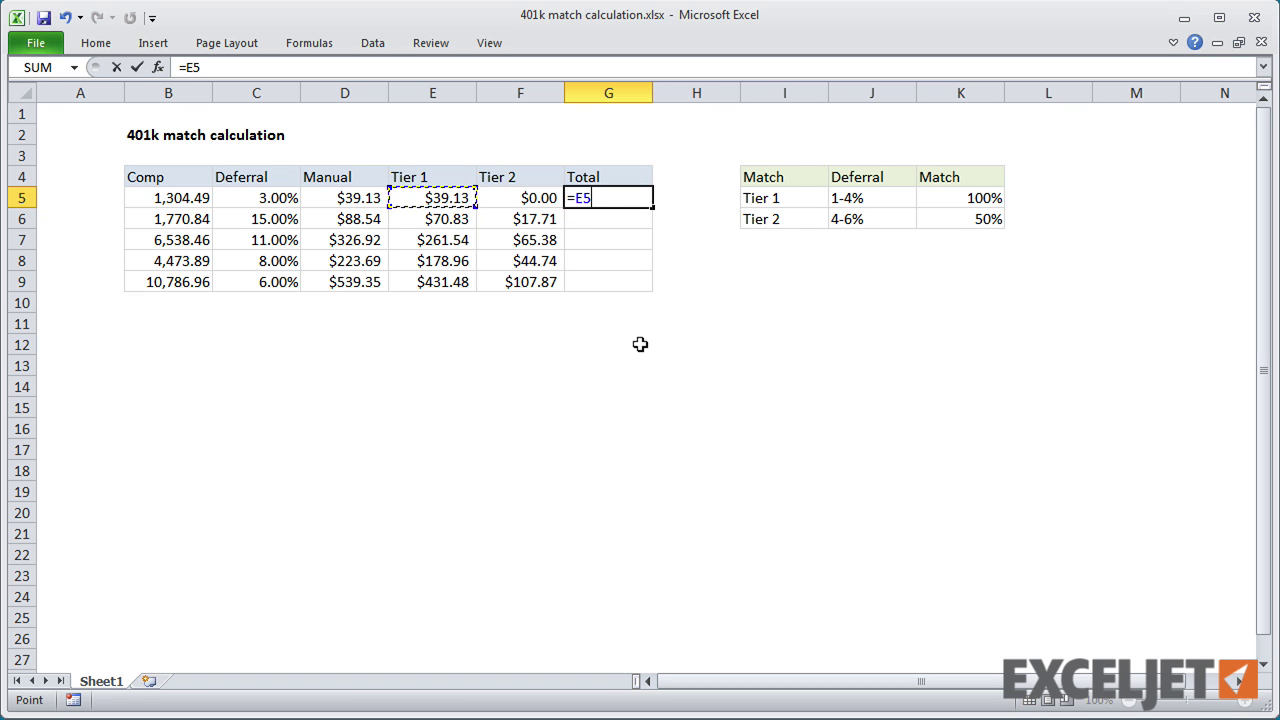
{"action": "type", "text": "+"}
{"action": "key", "text": "Right"}
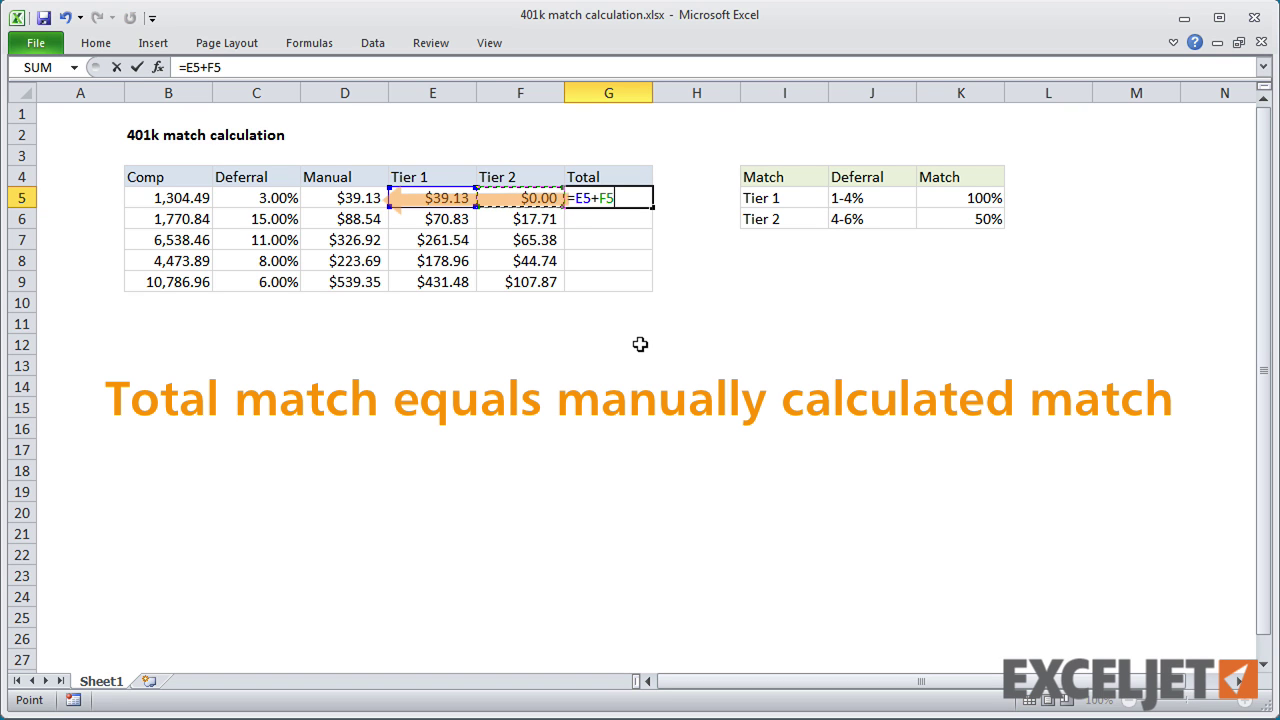
{"action": "key", "text": "Return"}
Copy the Total formula from G5 down through G9.
{"action": "left_click", "coordinate": [645, 196]}
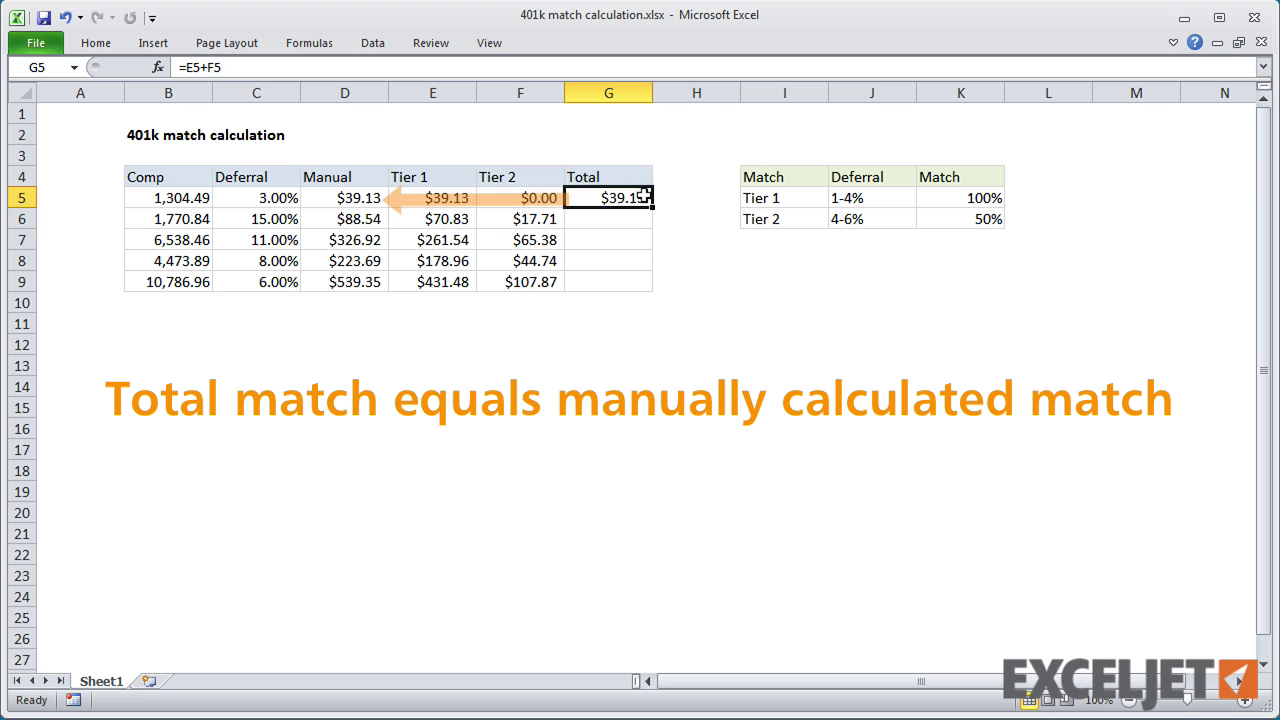
{"action": "double_click", "coordinate": [651, 207]}
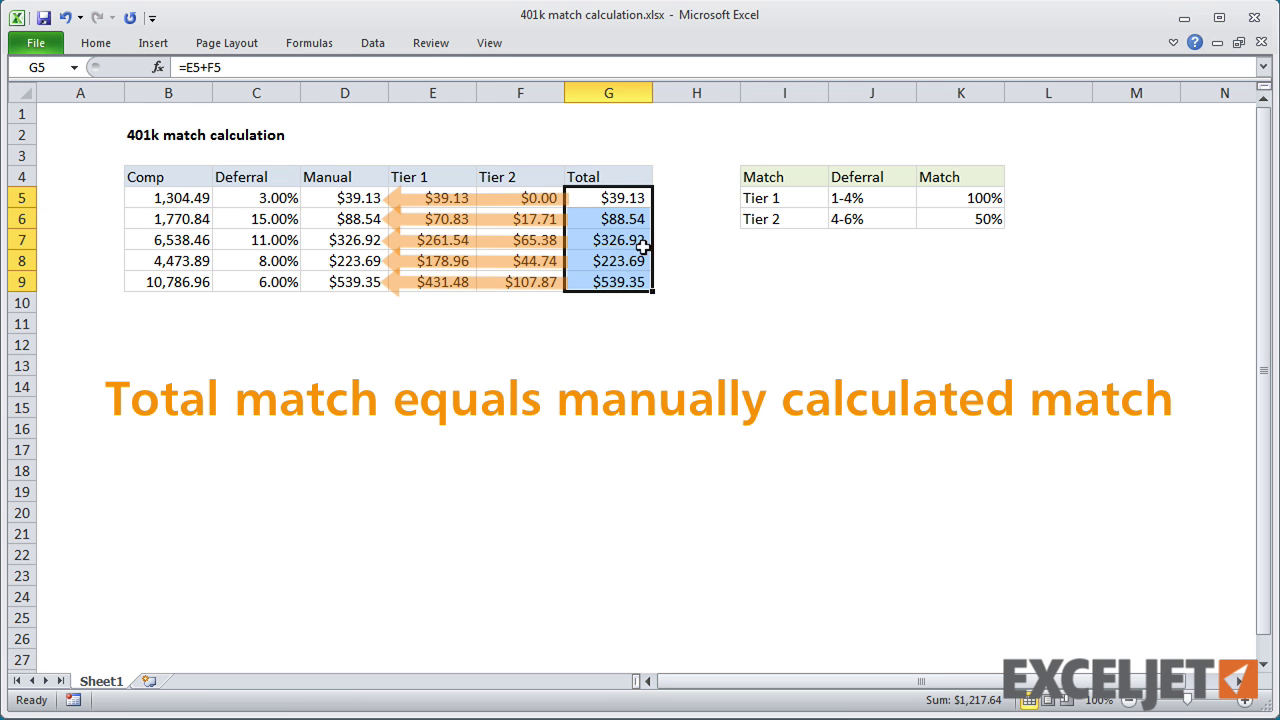
{"action": "left_click", "coordinate": [606, 321]}
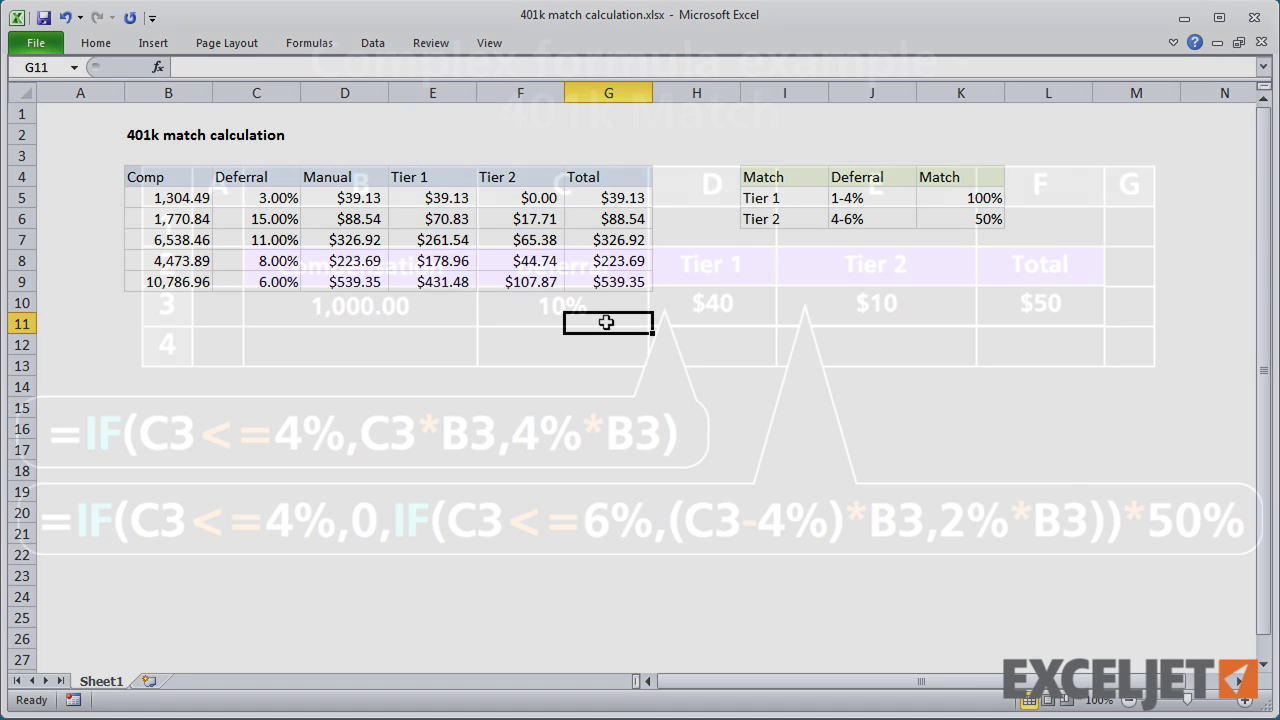